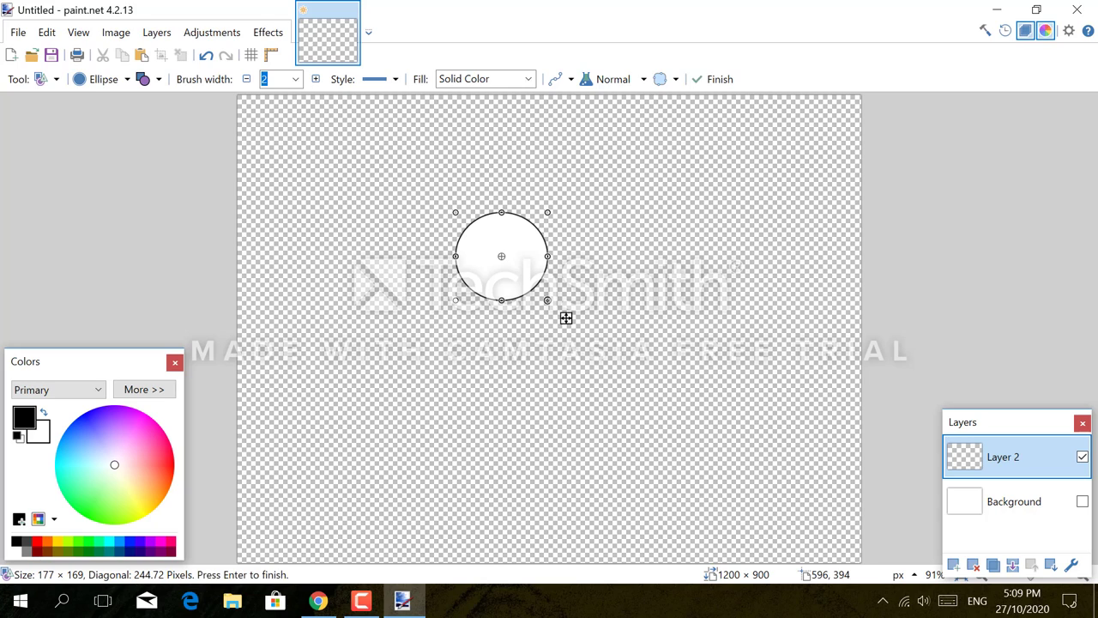
Draw a small black-outlined circular eye with brush width 2 in the upper-left part of the white head
{"action": "left_click", "coordinate": [55, 79]}
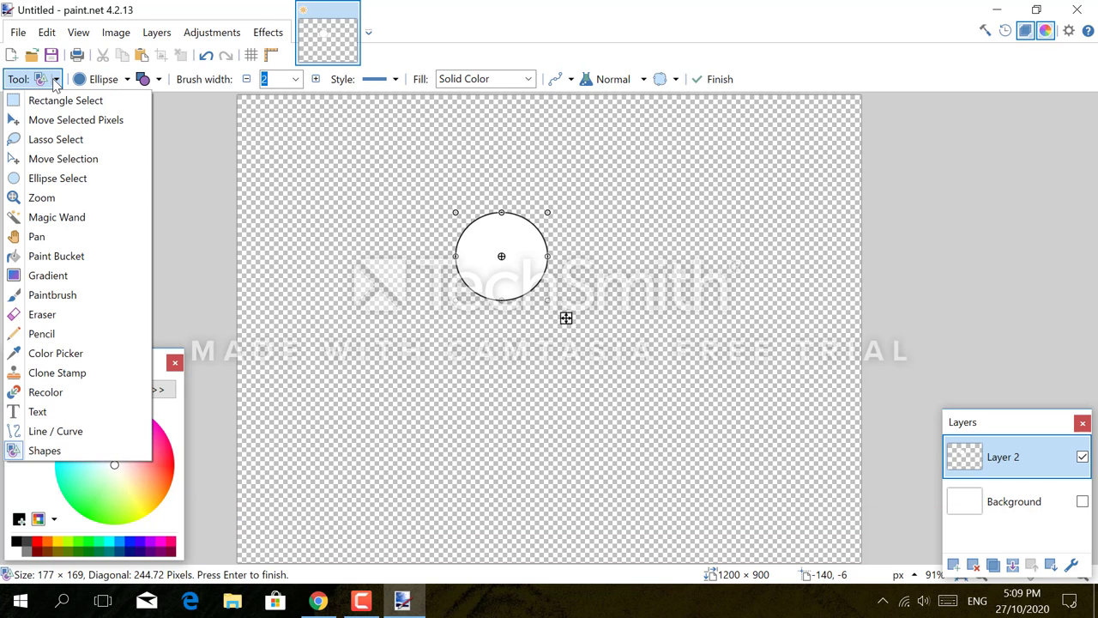
{"action": "left_click", "coordinate": [90, 197]}
{"action": "left_click", "coordinate": [488, 220]}
{"action": "left_click", "coordinate": [486, 223]}
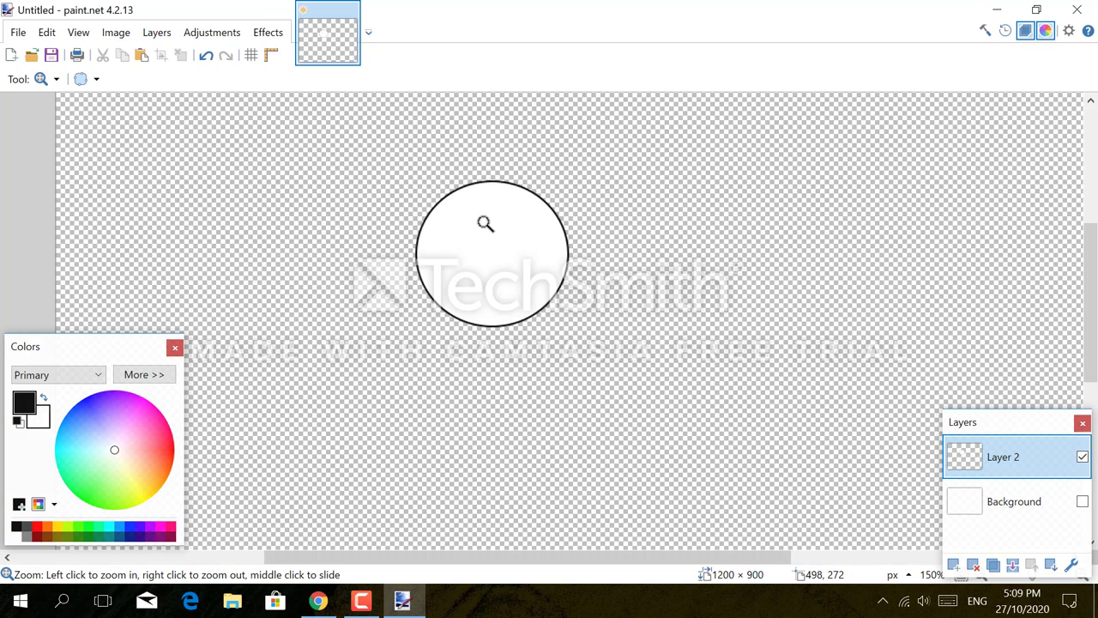
{"action": "left_click", "coordinate": [486, 222]}
{"action": "left_click", "coordinate": [486, 222]}
{"action": "left_click", "coordinate": [486, 222]}
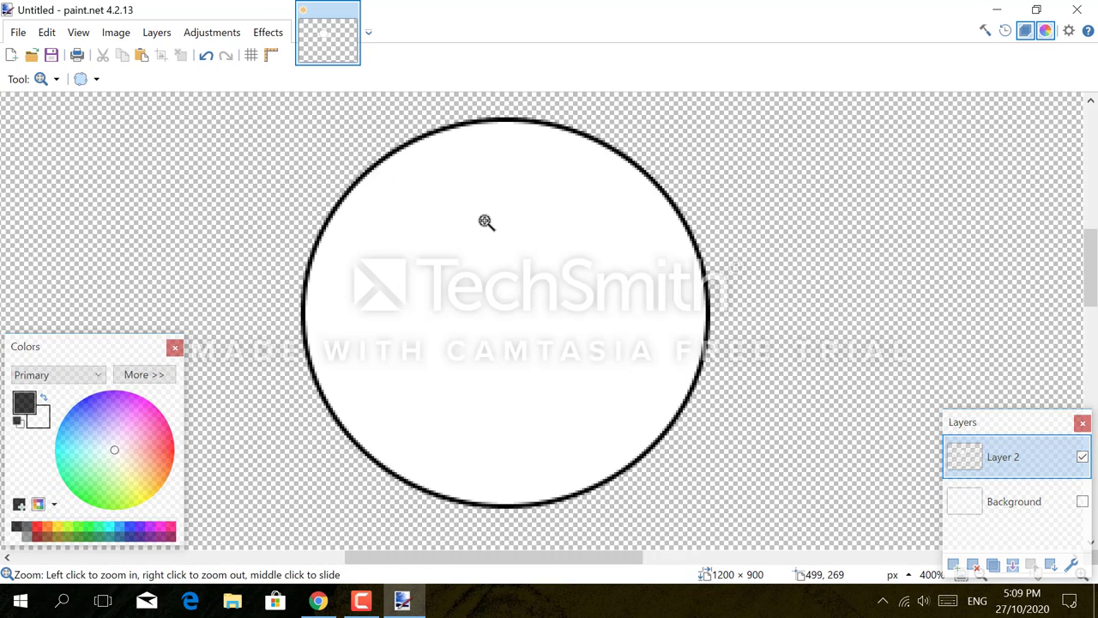
{"action": "left_click", "coordinate": [55, 79]}
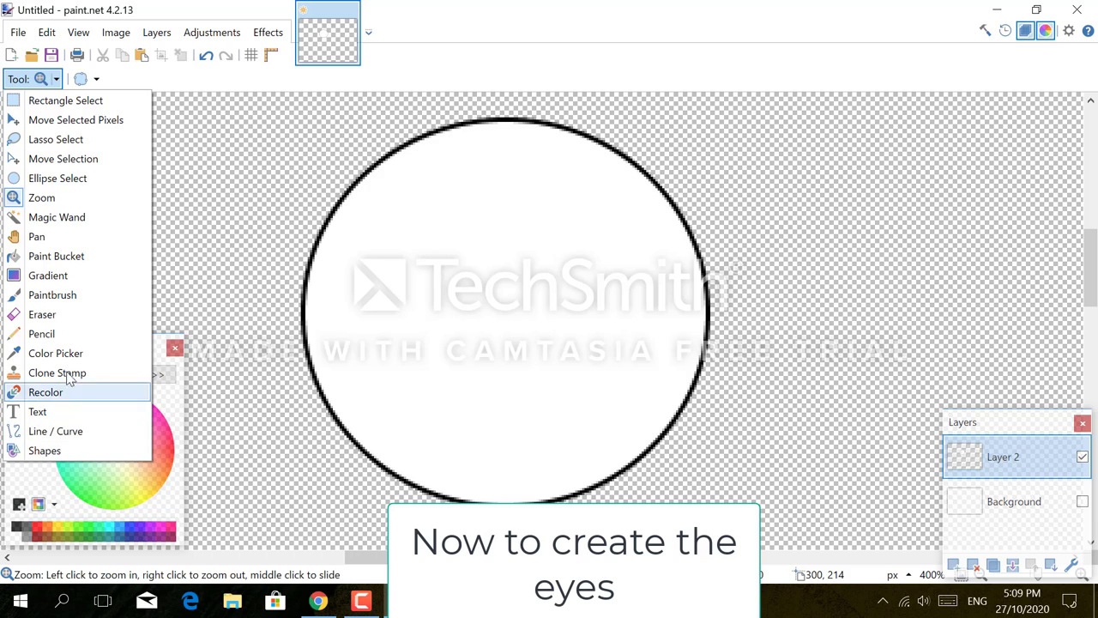
{"action": "left_click", "coordinate": [75, 454]}
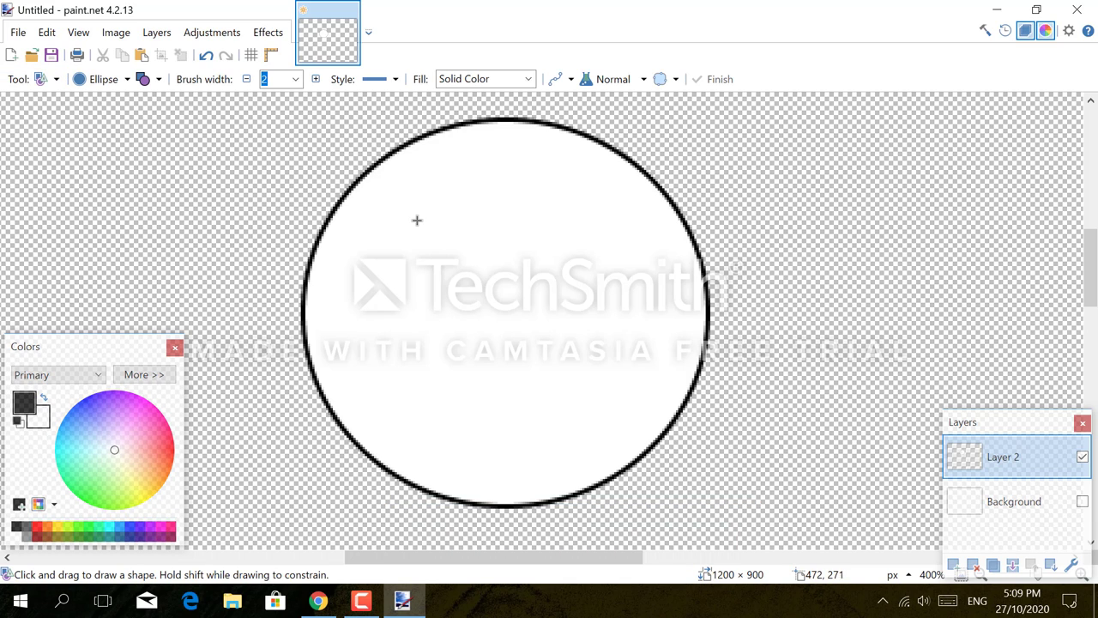
{"action": "left_click_drag", "start_coordinate": [396, 204], "coordinate": [463, 269]}
{"action": "key", "text": "Return"}
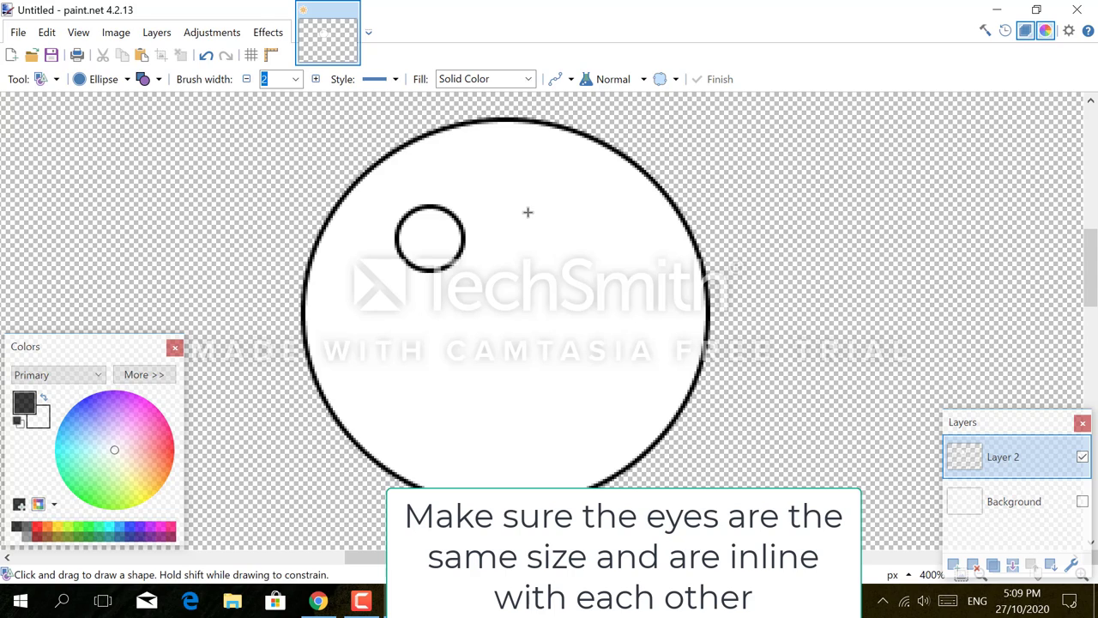
{"action": "left_click_drag", "start_coordinate": [527, 209], "coordinate": [478, 286]}
{"action": "key", "text": "Return"}
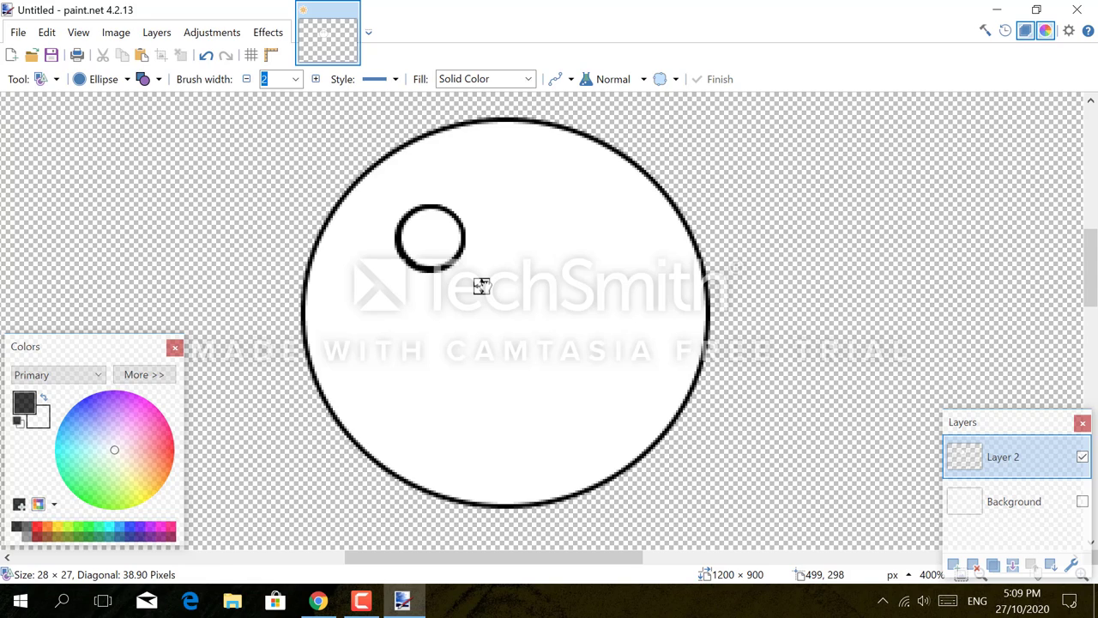
{"action": "key", "text": "ctrl+z"}
Draw a matching eye circle about 29 × 28 pixels over the first eye and move it across to the head's upper-right part
{"action": "left_click_drag", "start_coordinate": [403, 240], "coordinate": [429, 273]}
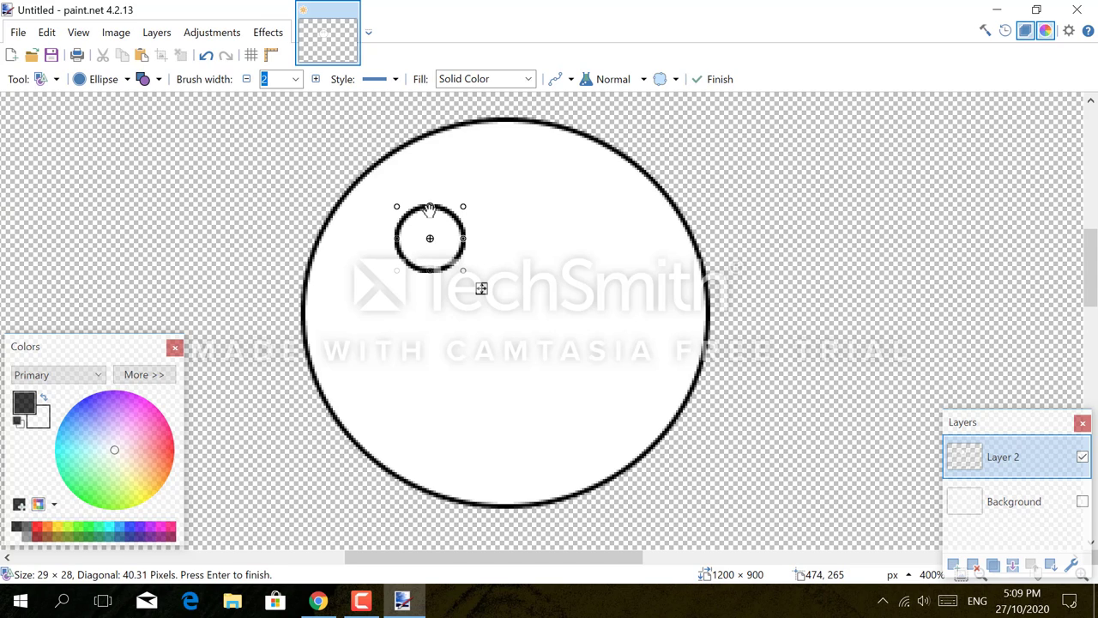
{"action": "left_click_drag", "start_coordinate": [429, 206], "coordinate": [429, 211]}
{"action": "left_click_drag", "start_coordinate": [480, 289], "coordinate": [628, 290]}
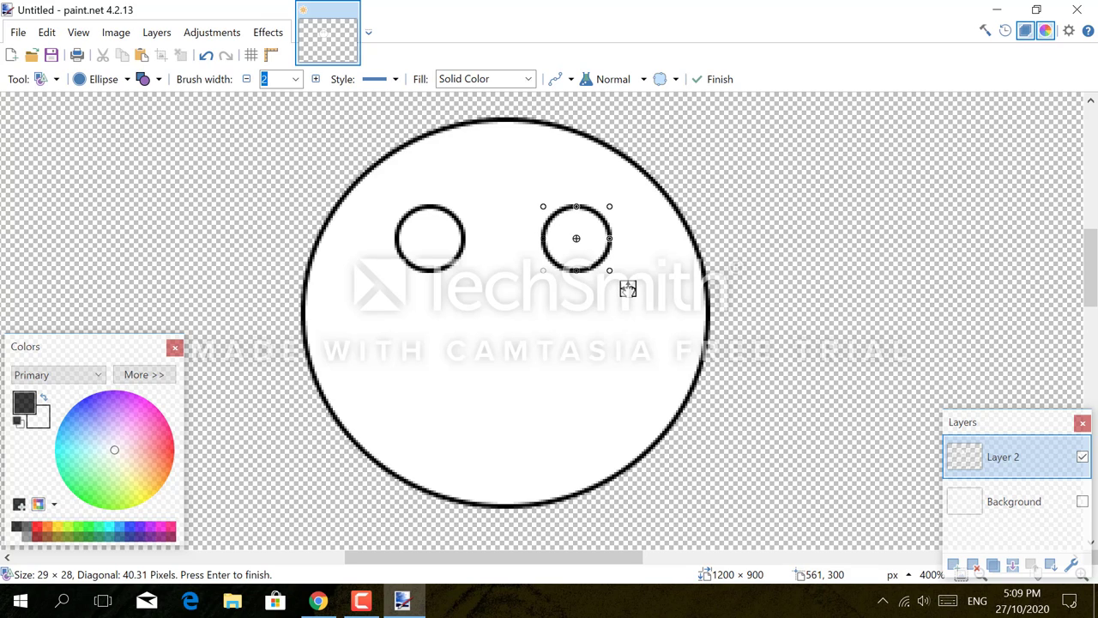
{"action": "key", "text": "ctrl+z"}
{"action": "key", "text": "ctrl+z"}
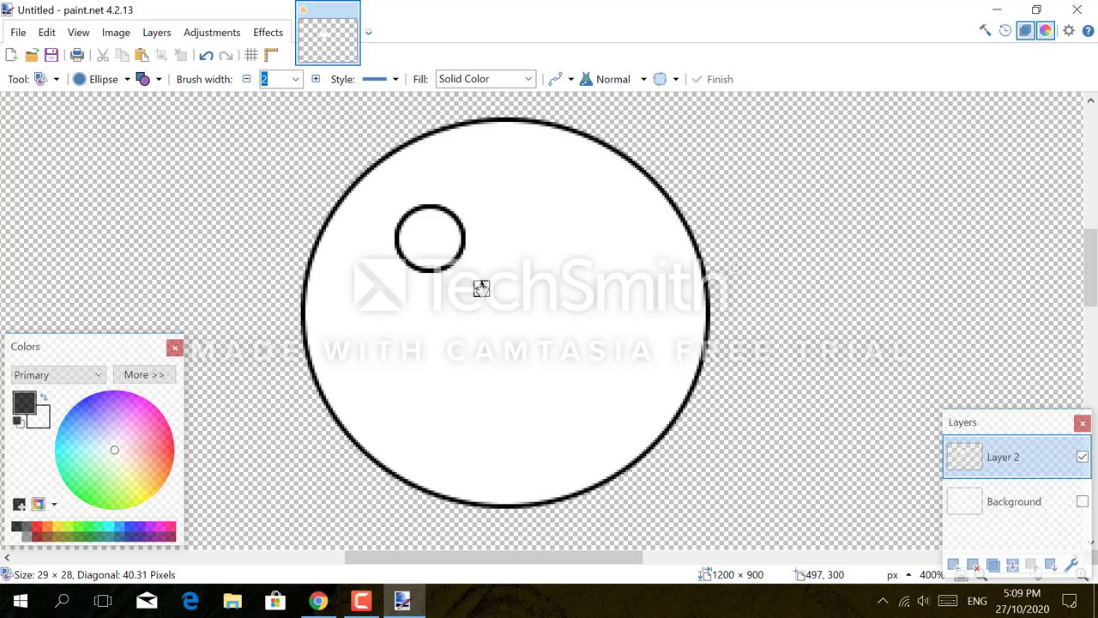
{"action": "left_click_drag", "start_coordinate": [481, 288], "coordinate": [637, 288]}
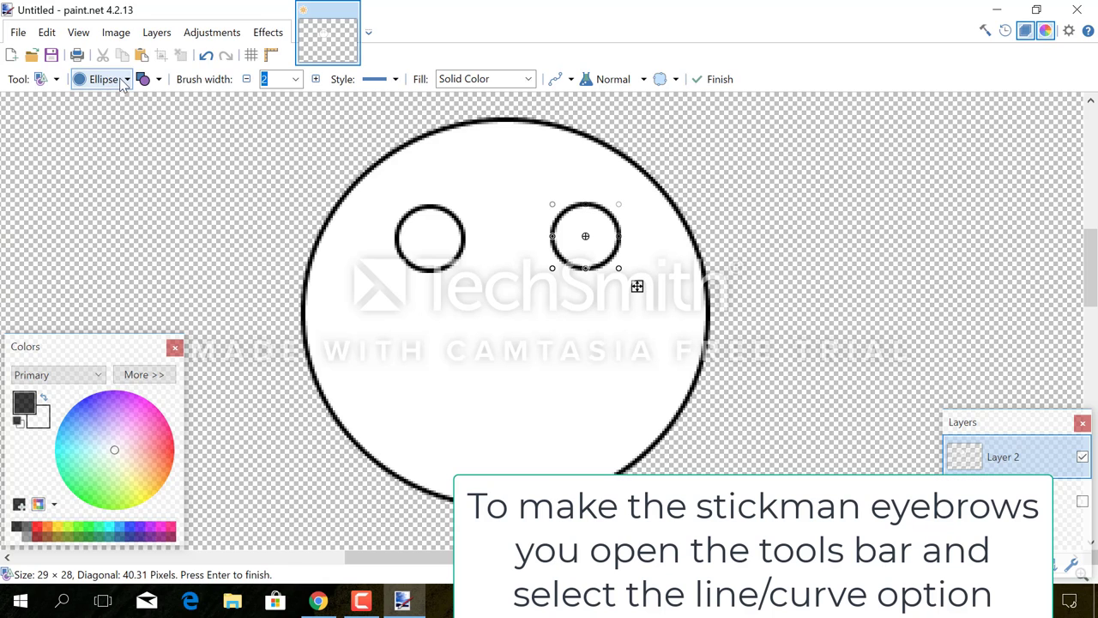
Draw a slightly upward-arched eyebrow line about 26 pixels long across the upper part of the left eye with the Line / Curve tool
{"action": "left_click", "coordinate": [53, 79]}
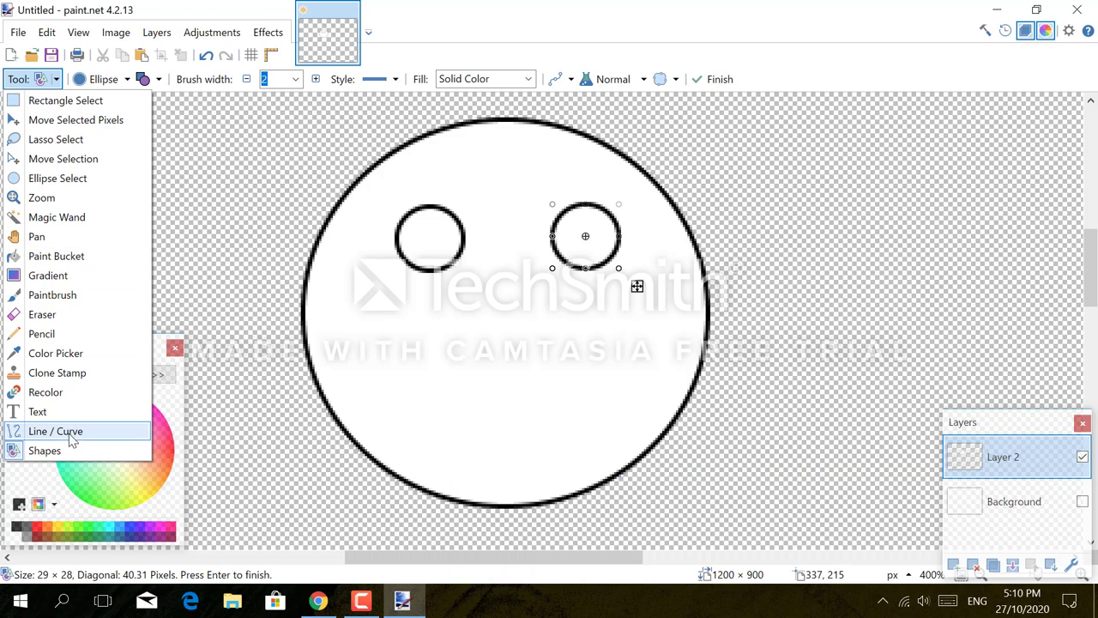
{"action": "left_click", "coordinate": [72, 434]}
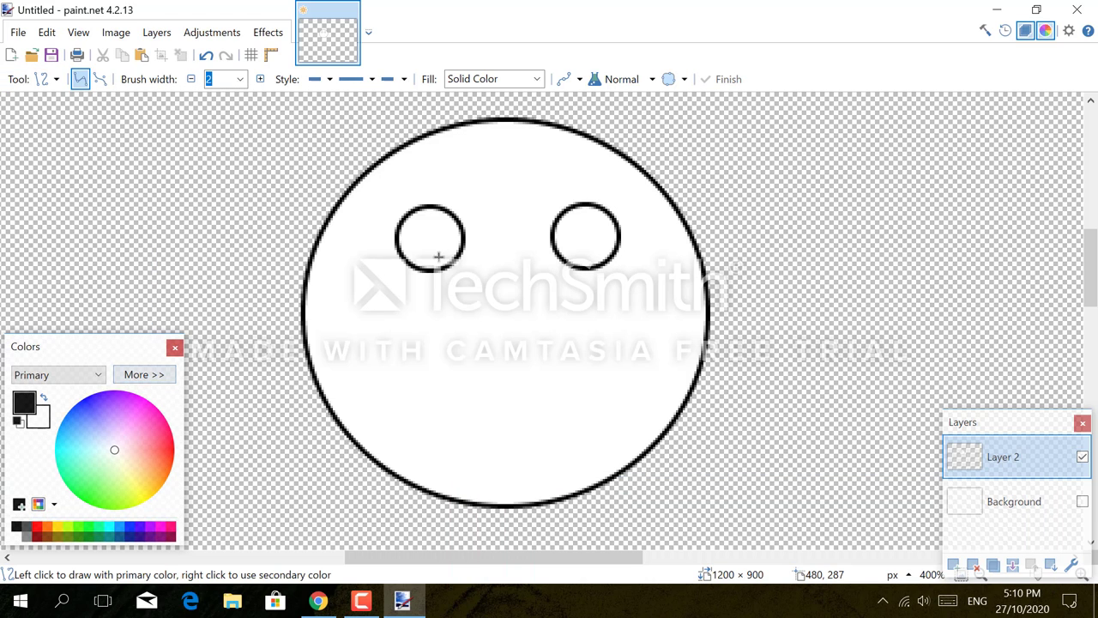
{"action": "mouse_move", "coordinate": [400, 224]}
{"action": "left_mouse_down"}
{"action": "mouse_move", "coordinate": [459, 222]}
{"action": "mouse_move", "coordinate": [421, 222]}
{"action": "mouse_move", "coordinate": [436, 220]}
{"action": "left_mouse_up"}
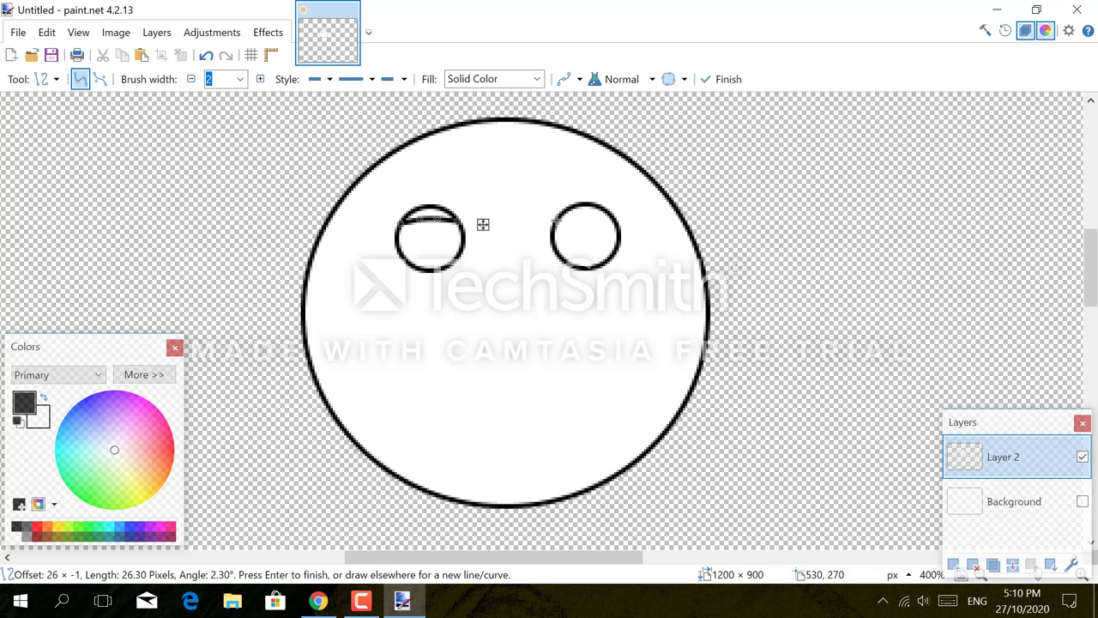
{"action": "left_click_drag", "start_coordinate": [555, 223], "coordinate": [617, 219]}
{"action": "left_click", "coordinate": [208, 57]}
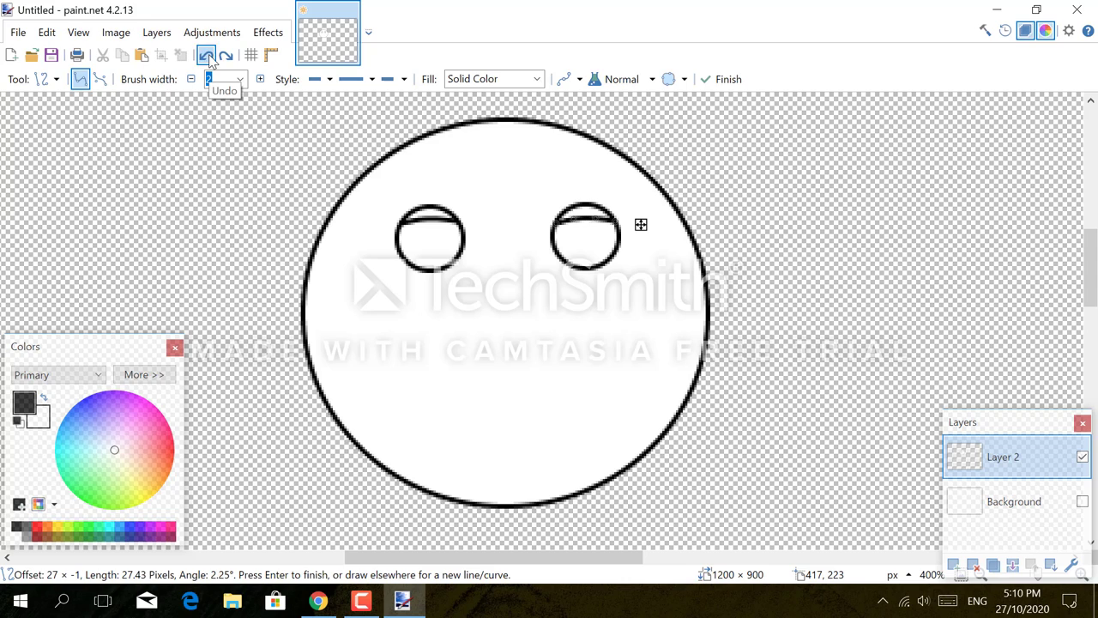
{"action": "left_click", "coordinate": [210, 60]}
{"action": "left_click", "coordinate": [210, 60]}
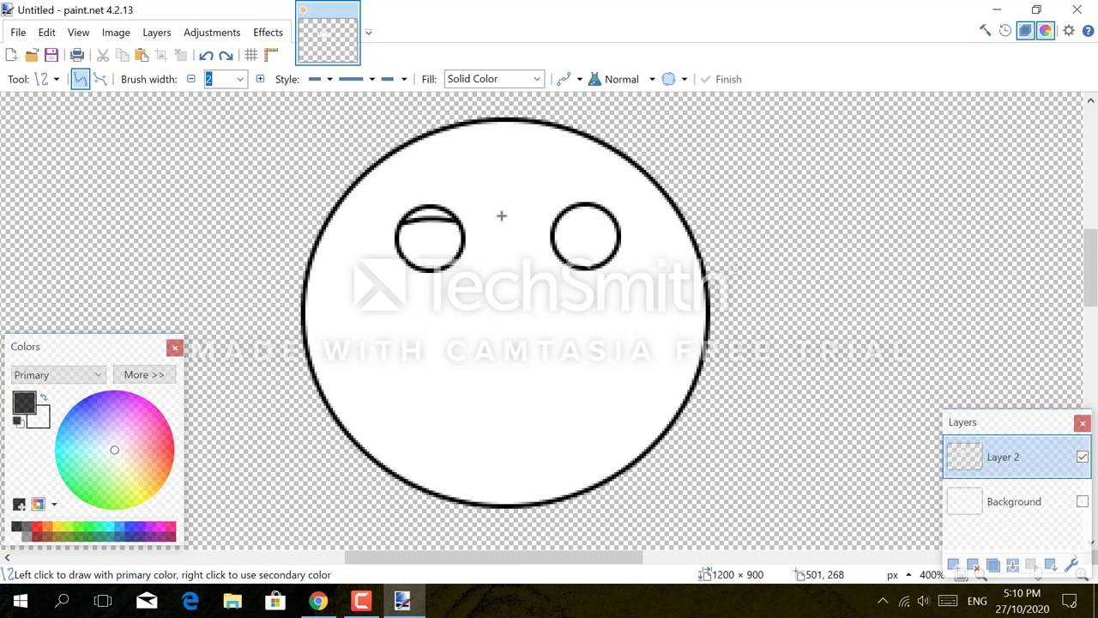
Draw an upward-arched eyebrow line about 29 pixels long across the upper part of the right eye
{"action": "mouse_move", "coordinate": [554, 225]}
{"action": "left_mouse_down"}
{"action": "mouse_move", "coordinate": [614, 223]}
{"action": "mouse_move", "coordinate": [579, 225]}
{"action": "left_mouse_up"}
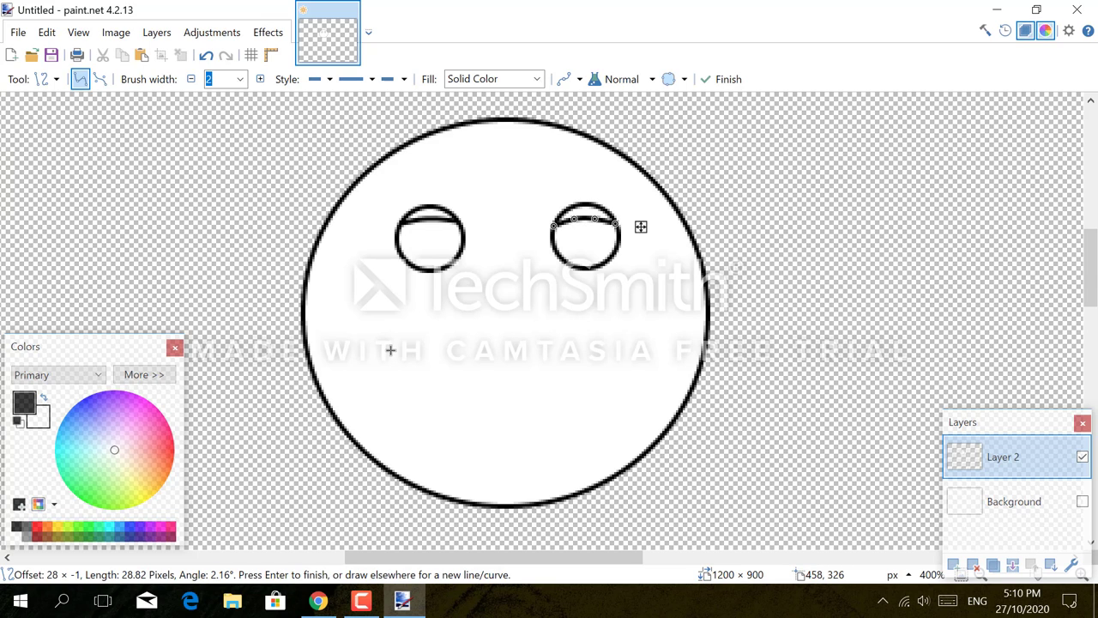
{"action": "key", "text": "Return"}
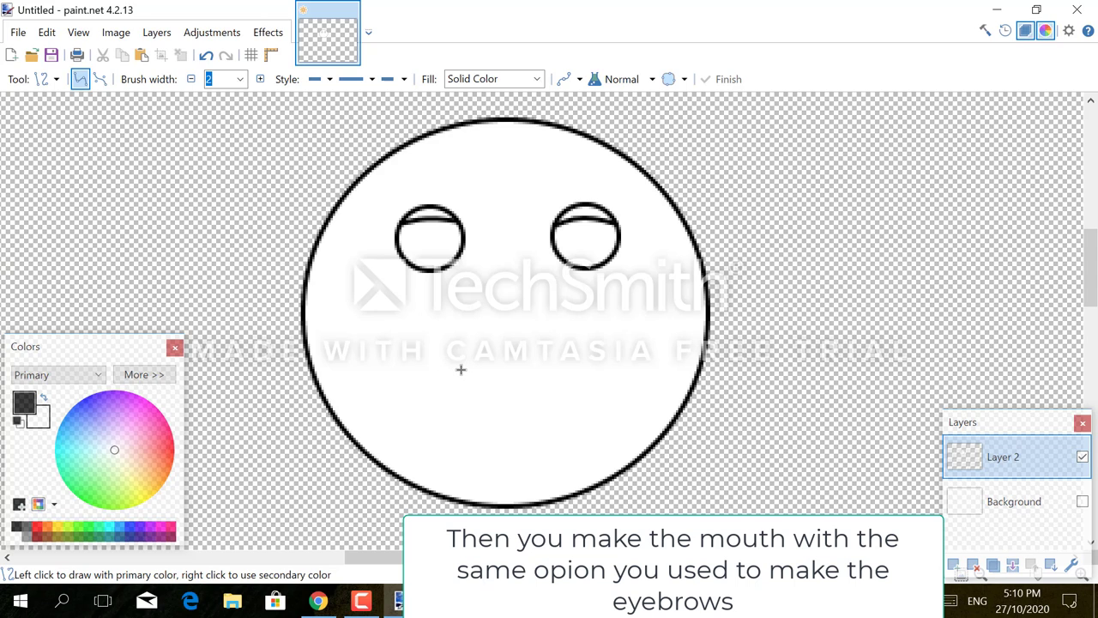
{"action": "left_click_drag", "start_coordinate": [461, 369], "coordinate": [559, 368]}
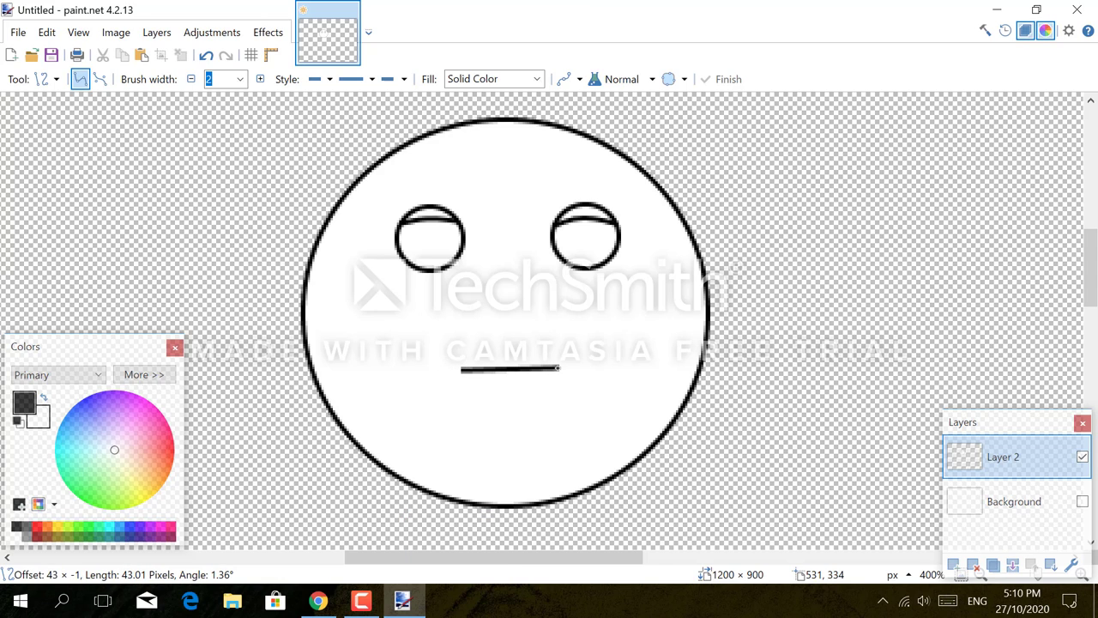
{"action": "mouse_move", "coordinate": [493, 370]}
{"action": "left_mouse_down"}
{"action": "mouse_move", "coordinate": [526, 374]}
{"action": "mouse_move", "coordinate": [499, 382]}
{"action": "left_mouse_up"}
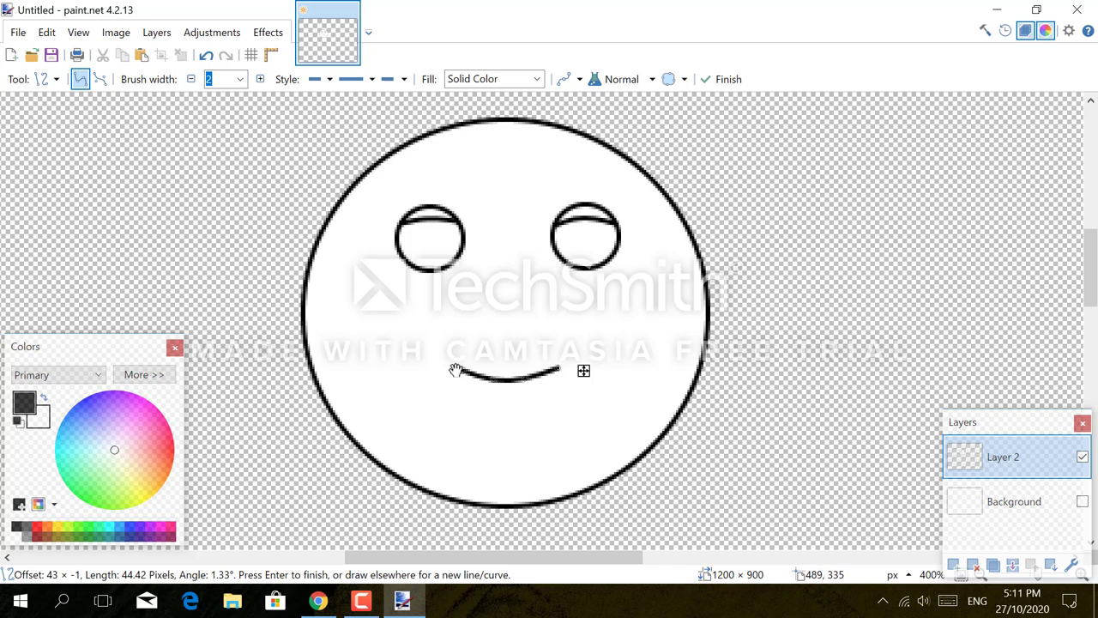
{"action": "left_click", "coordinate": [207, 56]}
{"action": "left_click", "coordinate": [207, 56]}
{"action": "left_click", "coordinate": [208, 55]}
{"action": "left_click", "coordinate": [209, 56]}
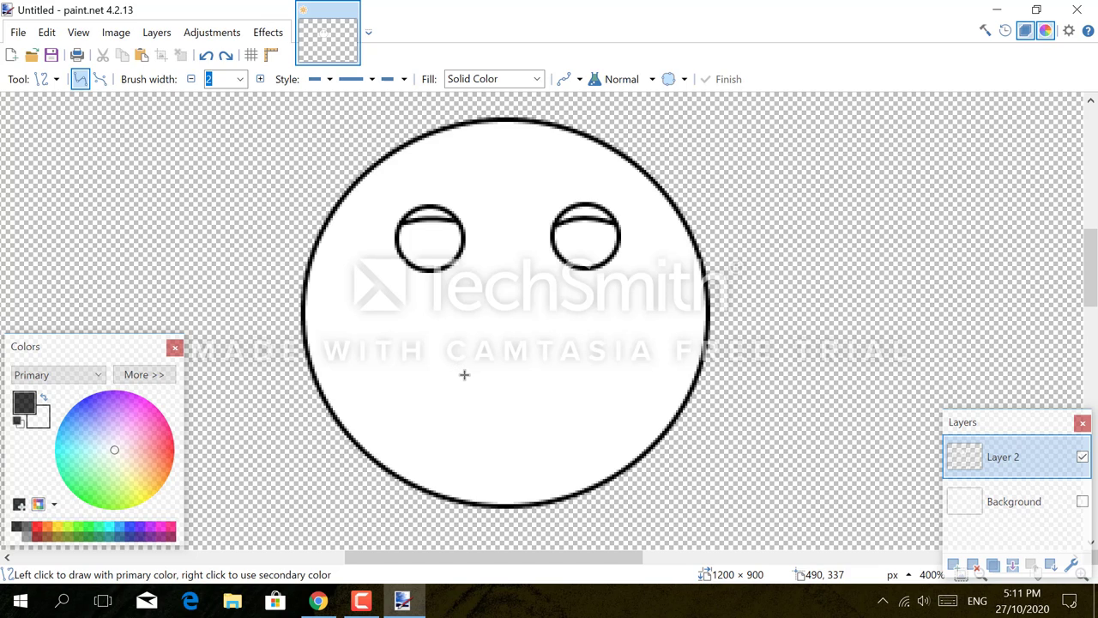
Draw a mouth line about 45 pixels wide centred in the lower face and bend it downward into a smile
{"action": "left_click_drag", "start_coordinate": [463, 385], "coordinate": [554, 384]}
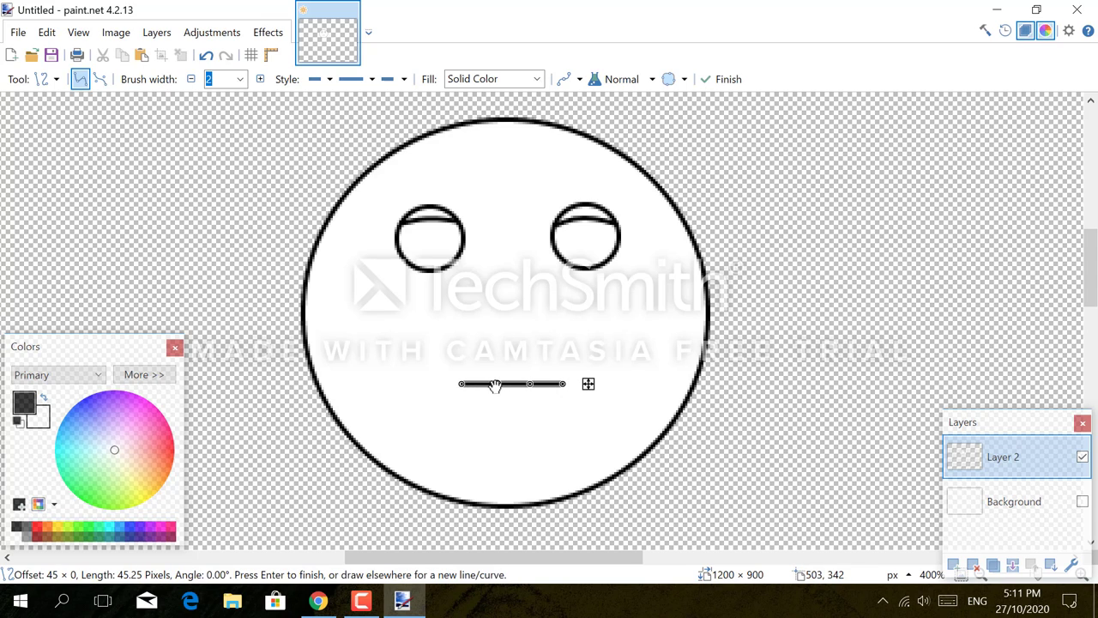
{"action": "mouse_move", "coordinate": [496, 384]}
{"action": "left_mouse_down"}
{"action": "mouse_move", "coordinate": [497, 397]}
{"action": "mouse_move", "coordinate": [532, 398]}
{"action": "left_mouse_up"}
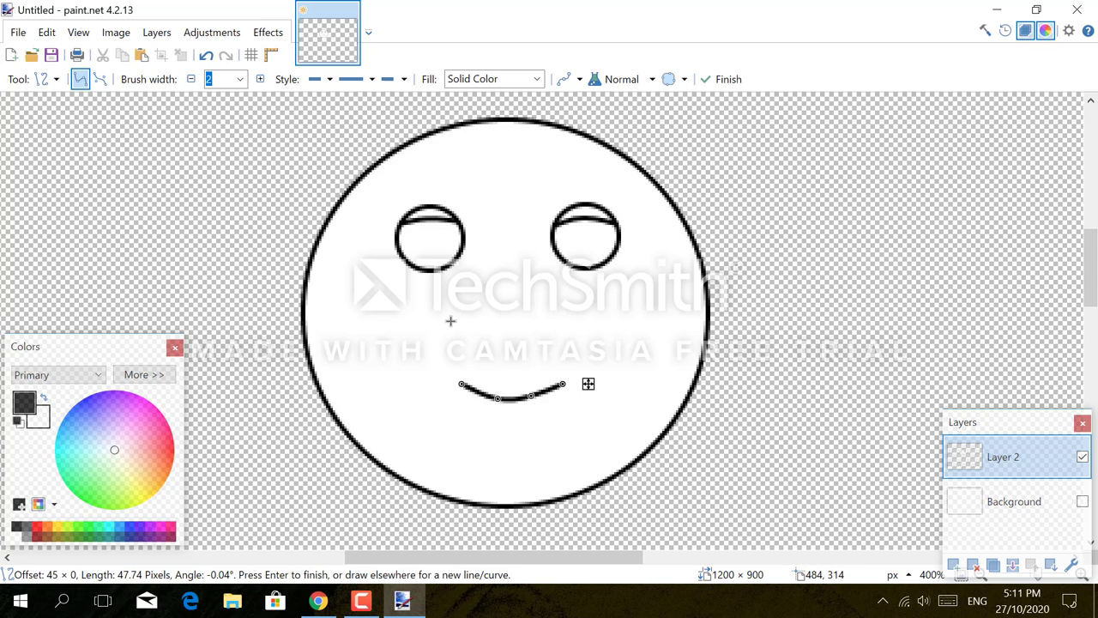
{"action": "key", "text": "Return"}
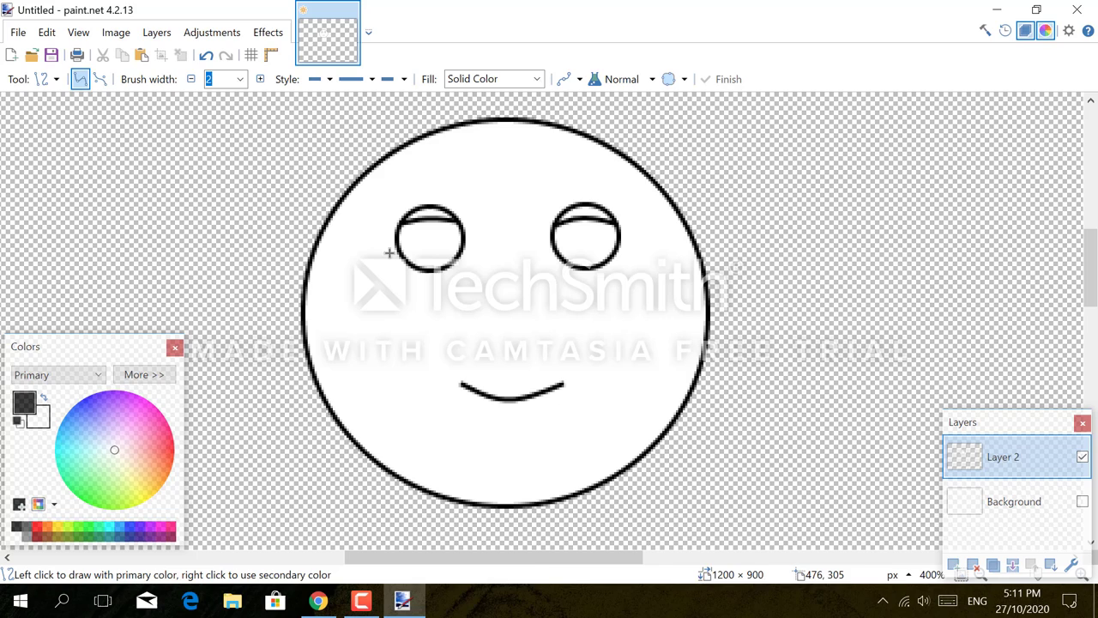
Paint a black pupil inside each eye with the Paintbrush at a brush width of 8
{"action": "left_click", "coordinate": [57, 79]}
{"action": "left_click", "coordinate": [53, 295]}
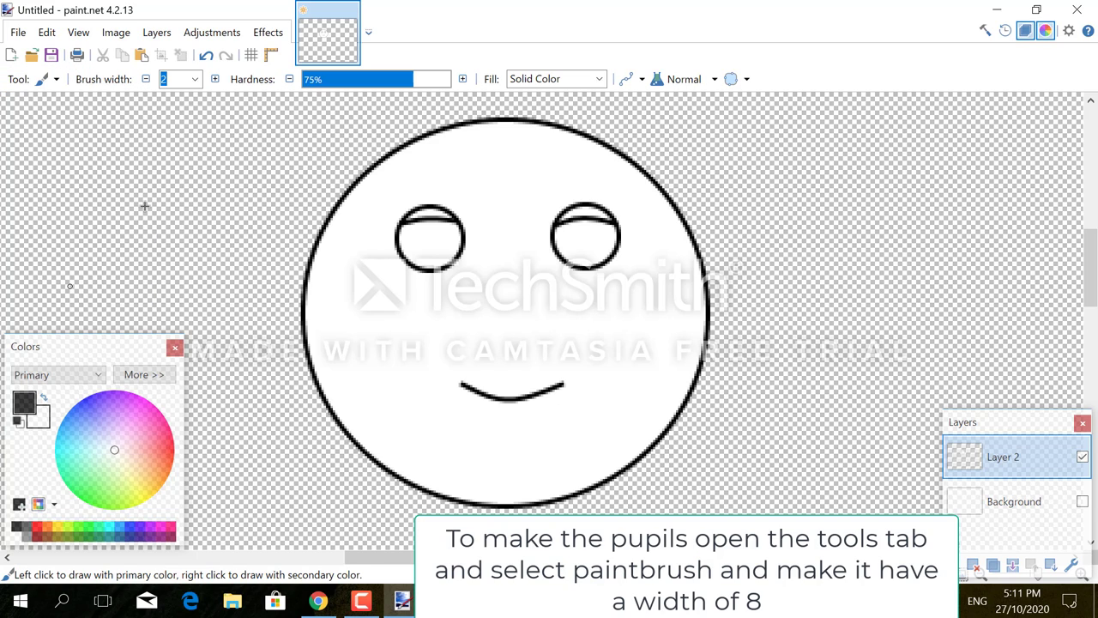
{"action": "left_click", "coordinate": [215, 79]}
{"action": "left_click", "coordinate": [216, 79]}
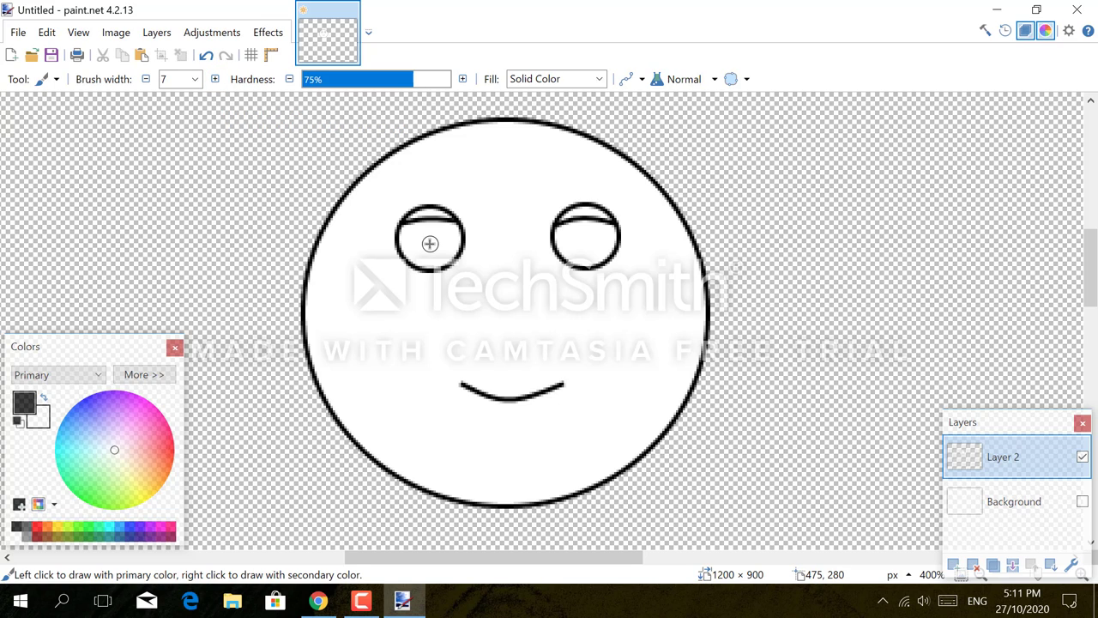
{"action": "left_click", "coordinate": [215, 78]}
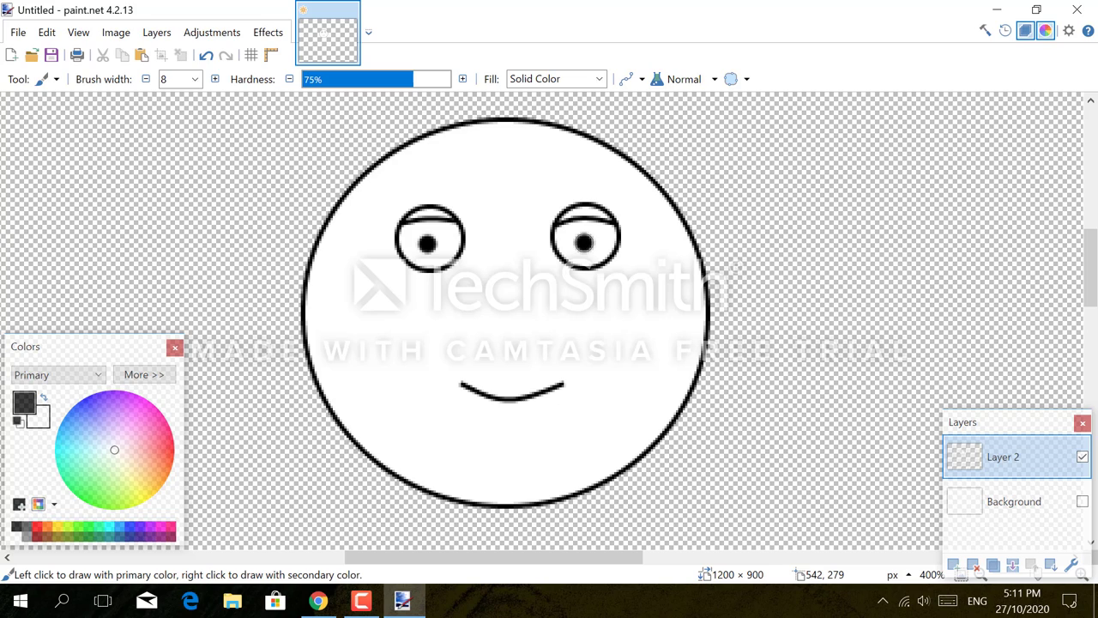
Paint a small white highlight on each pupil, using white as the primary colour and a brush width of 5
{"action": "left_click", "coordinate": [16, 535]}
{"action": "left_click", "coordinate": [145, 79]}
{"action": "left_click", "coordinate": [145, 79]}
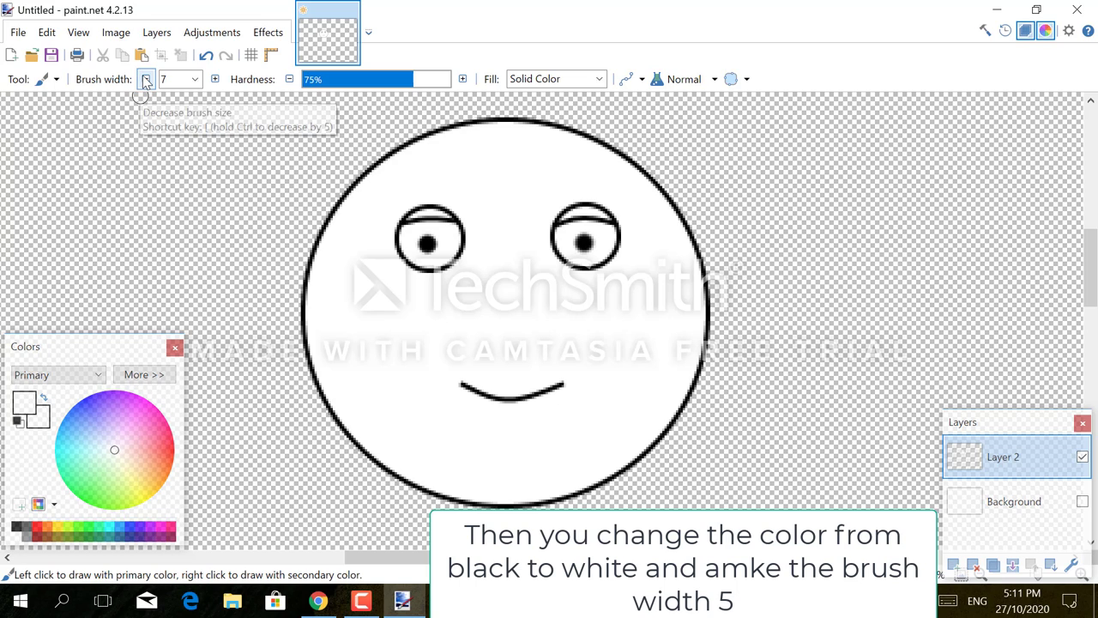
{"action": "left_click", "coordinate": [145, 79]}
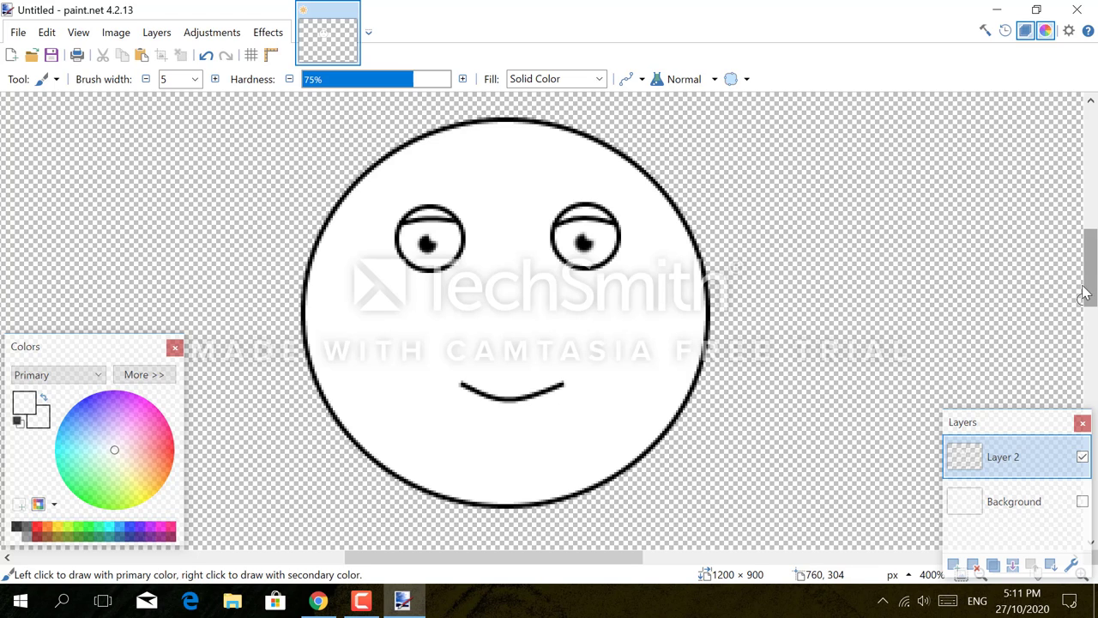
Open the recently used hair image FAVPNG_club-penguin-hair-wig_q5Qtvgsm.png alongside the stickman drawing
{"action": "left_click", "coordinate": [43, 79]}
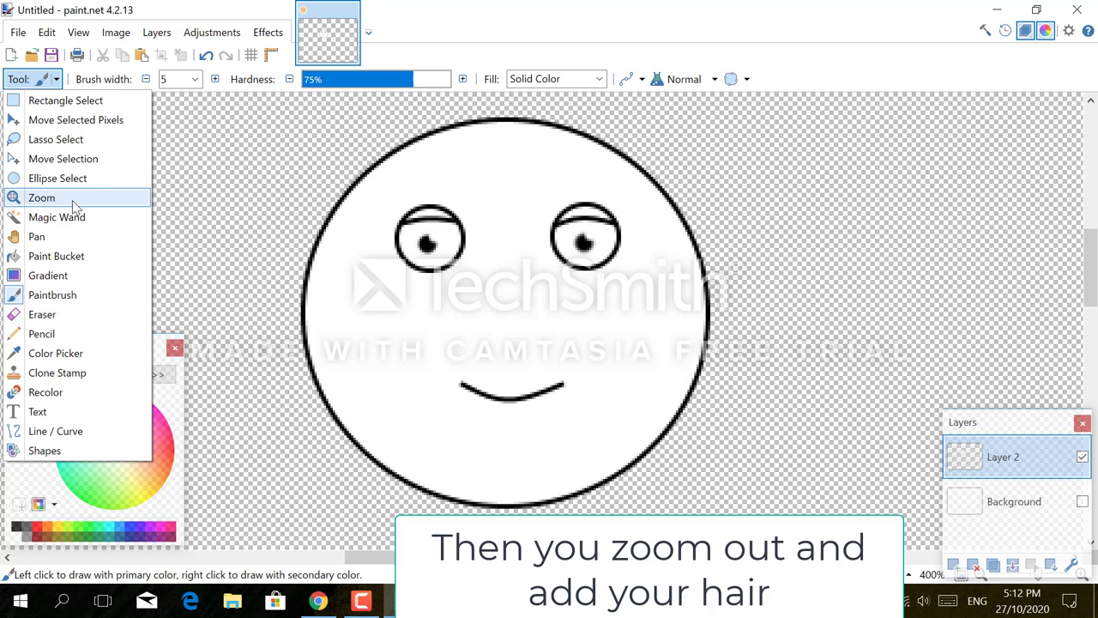
{"action": "left_click", "coordinate": [103, 198]}
{"action": "right_click", "coordinate": [167, 216]}
{"action": "right_click", "coordinate": [167, 216]}
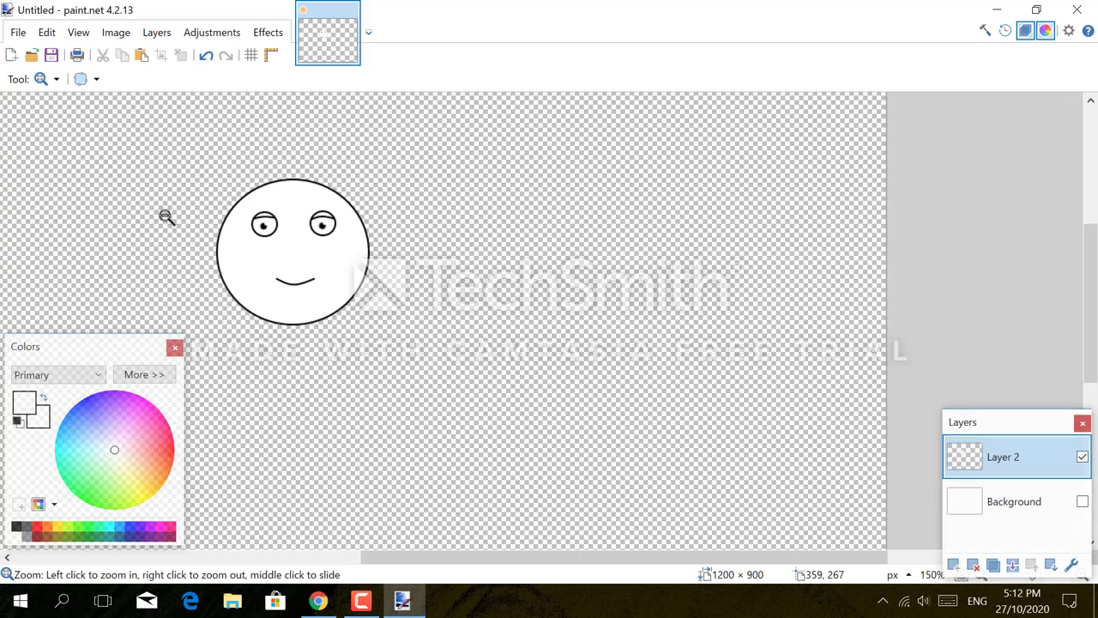
{"action": "left_click_drag", "start_coordinate": [592, 556], "coordinate": [470, 550]}
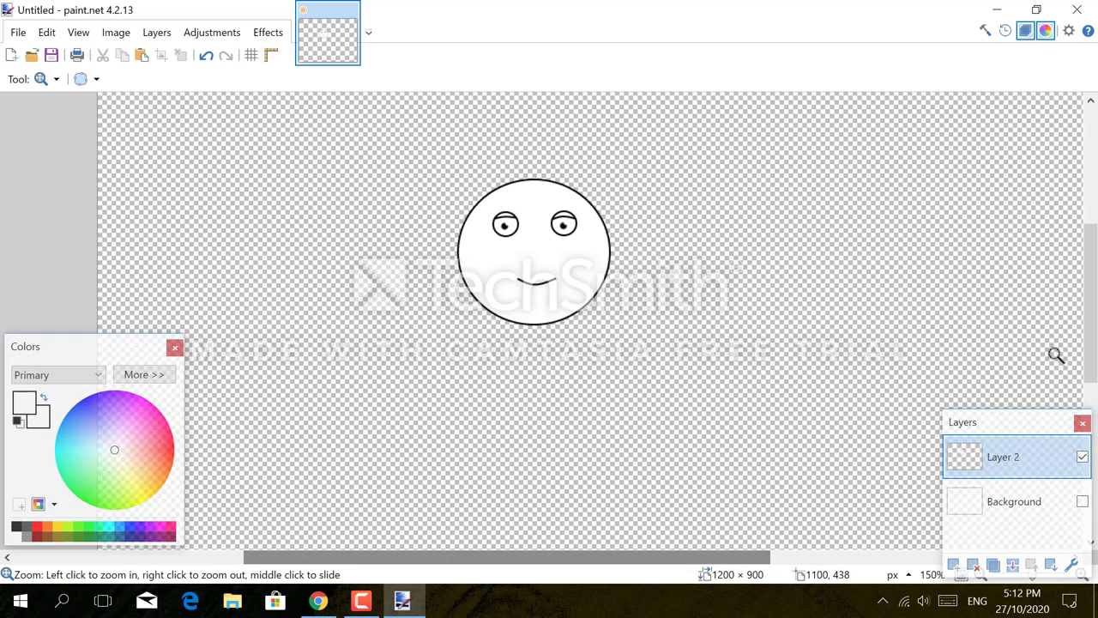
{"action": "left_click_drag", "start_coordinate": [1089, 343], "coordinate": [1089, 307]}
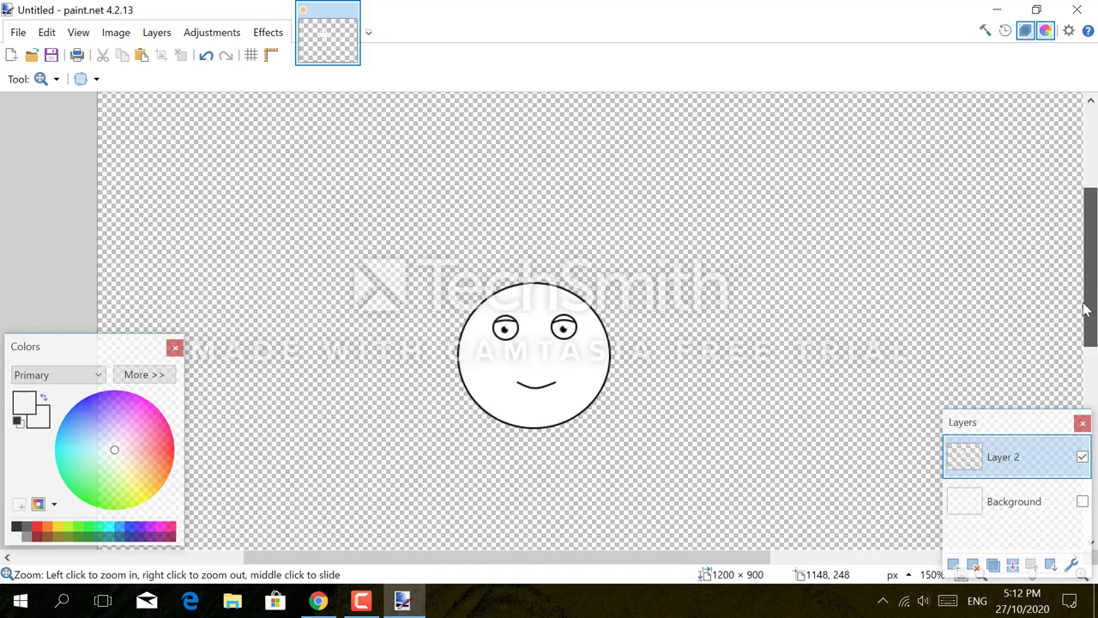
{"action": "left_click", "coordinate": [19, 34]}
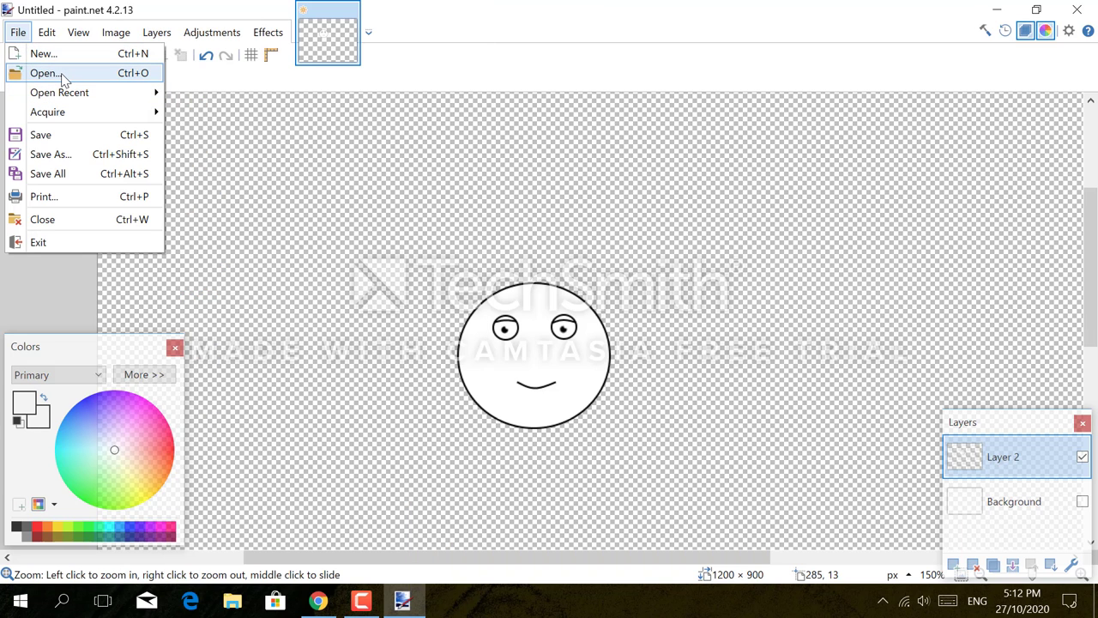
{"action": "mouse_move", "coordinate": [64, 92]}
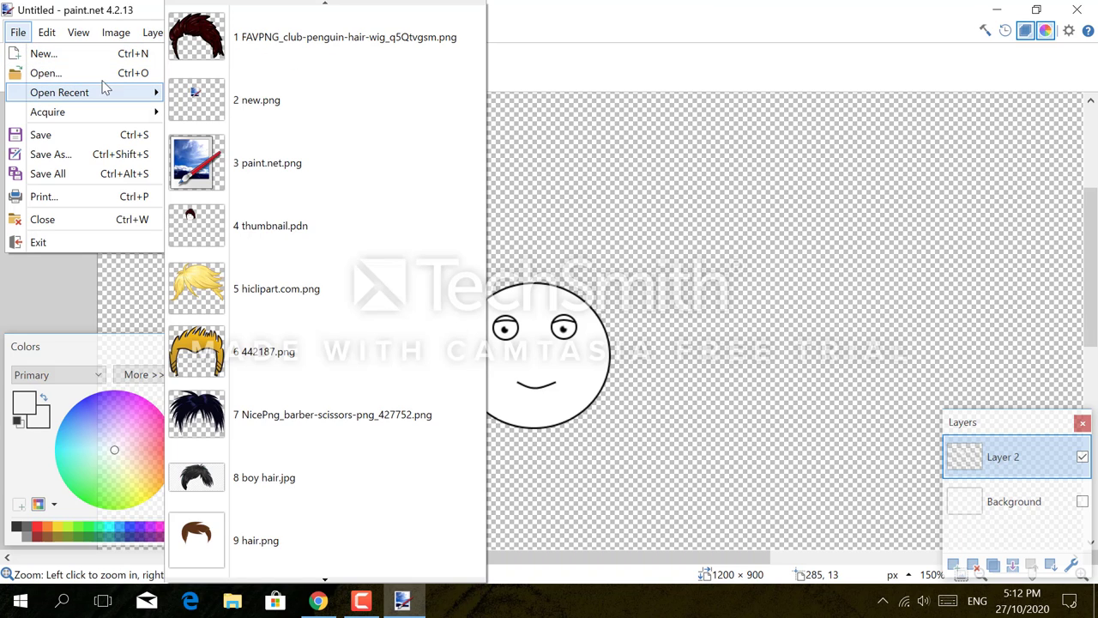
{"action": "left_click", "coordinate": [260, 39]}
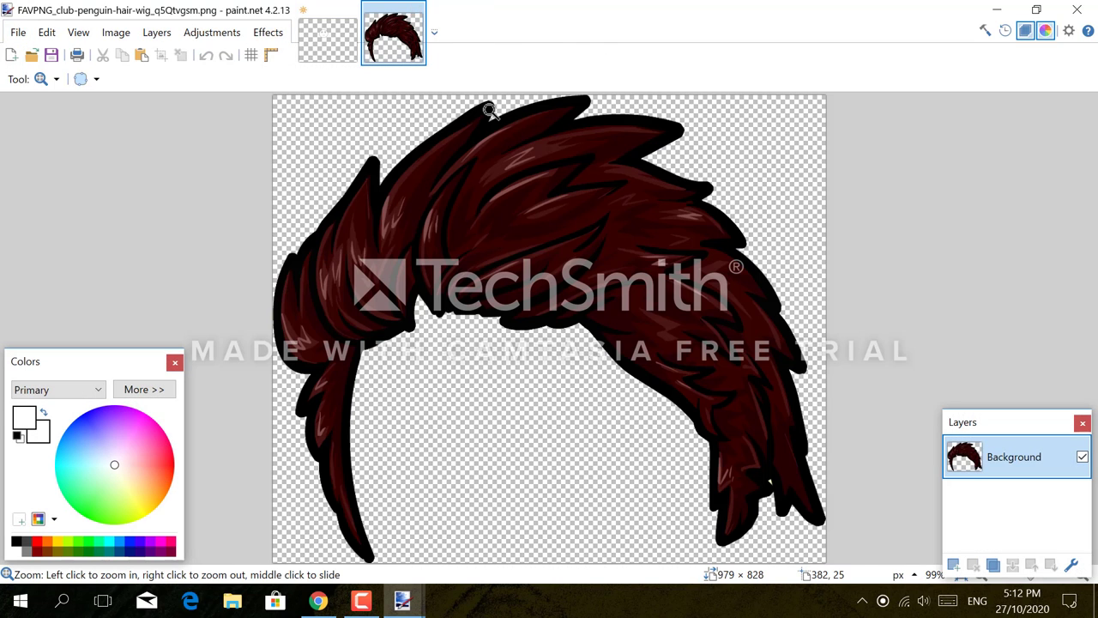
Select the entire hair with the Magic Wand at a tolerance of 68%
{"action": "left_click", "coordinate": [43, 78]}
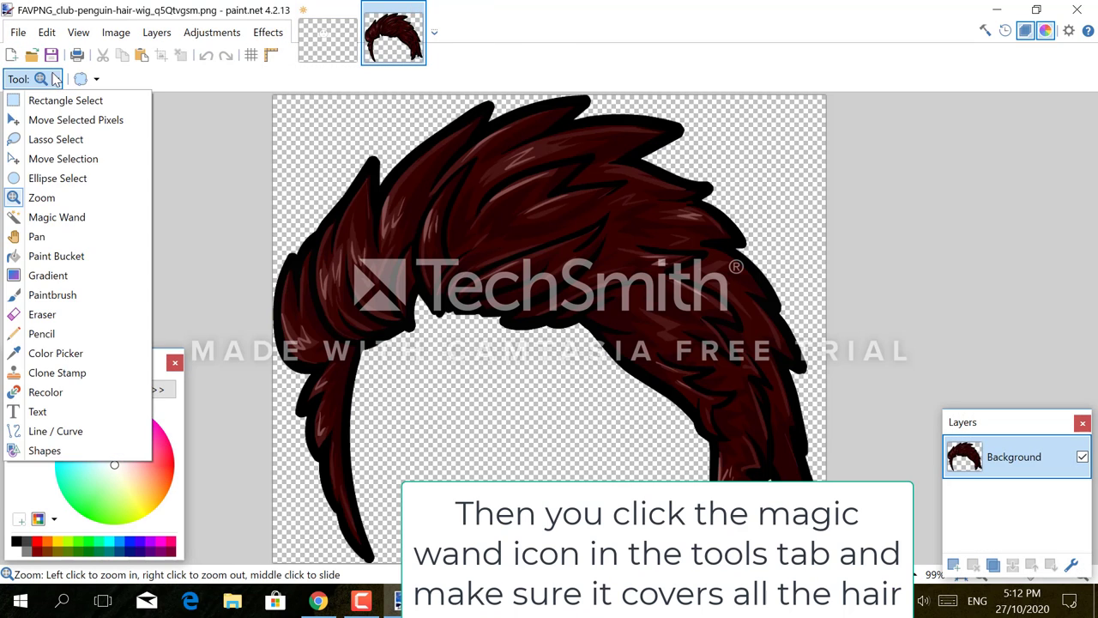
{"action": "left_click", "coordinate": [55, 218]}
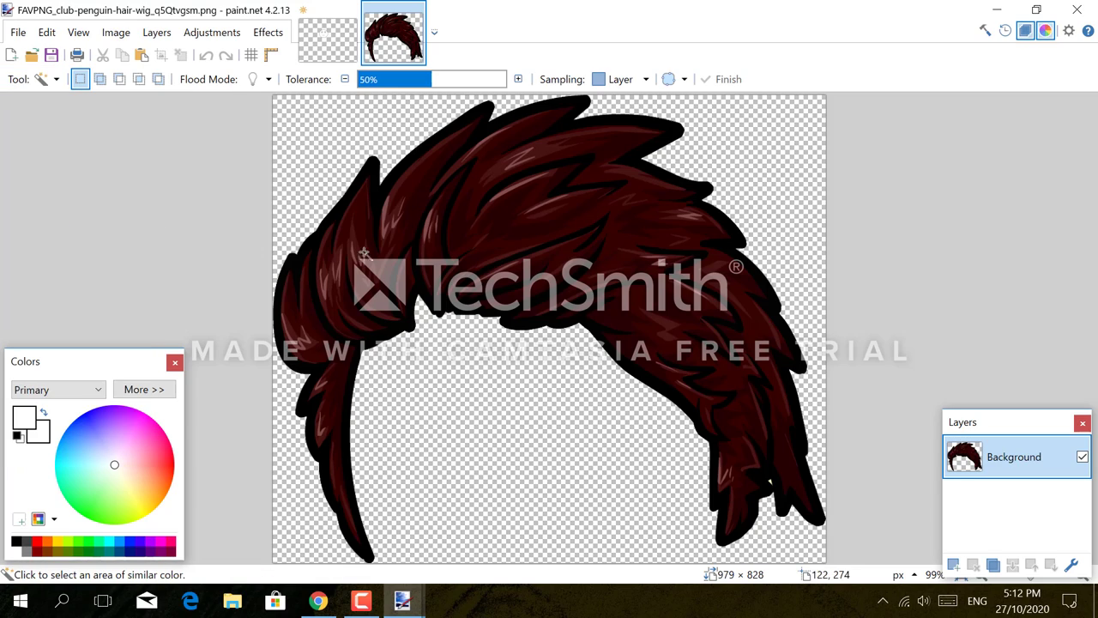
{"action": "left_click", "coordinate": [497, 235]}
{"action": "left_click_drag", "start_coordinate": [449, 86], "coordinate": [460, 85]}
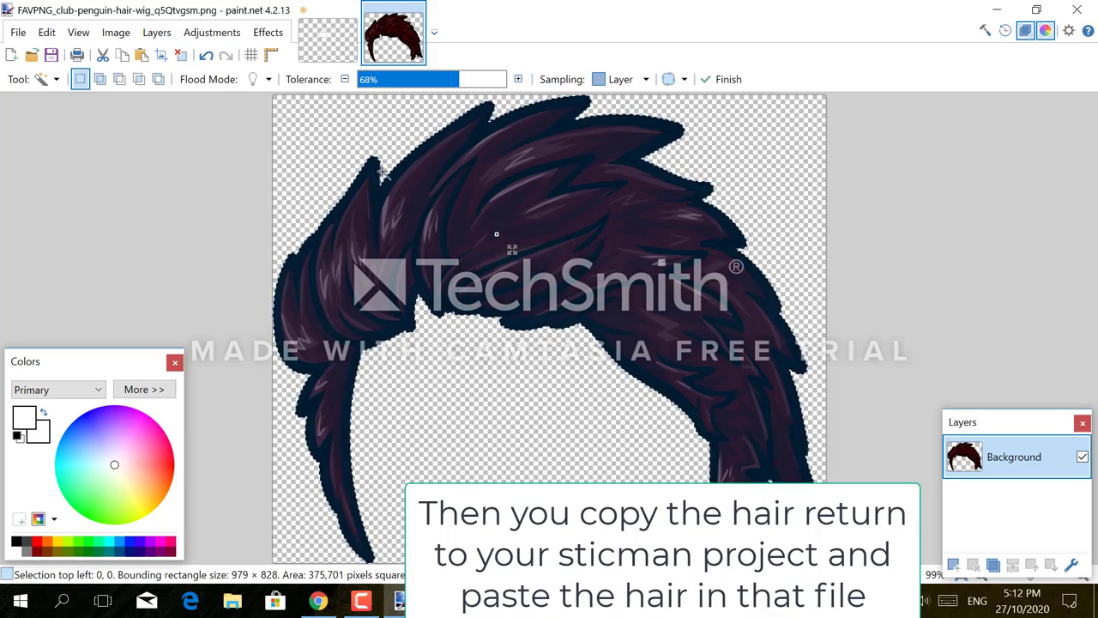
Copy the selected hair and paste it into Layer 2 of the stickman image
{"action": "left_click", "coordinate": [47, 31]}
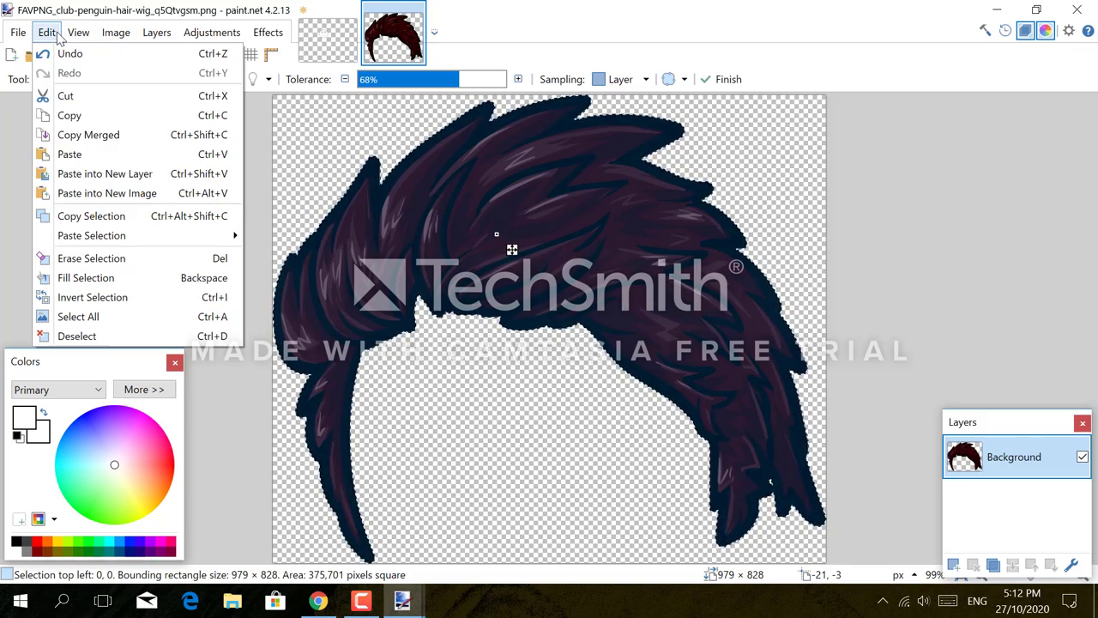
{"action": "left_click", "coordinate": [94, 122]}
{"action": "left_click", "coordinate": [331, 39]}
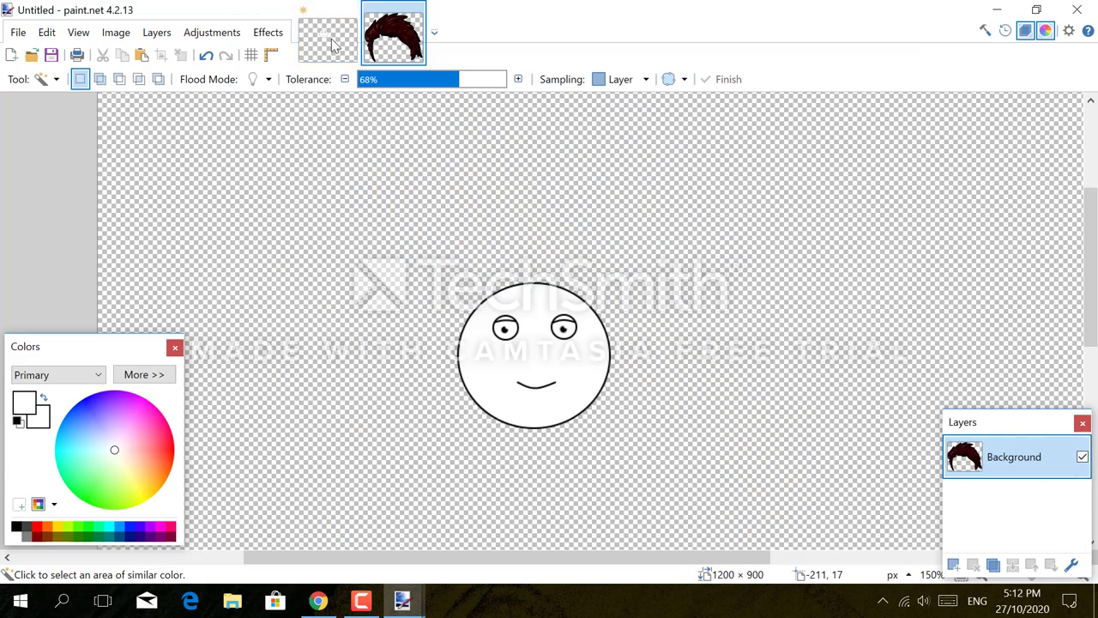
{"action": "left_click", "coordinate": [47, 32]}
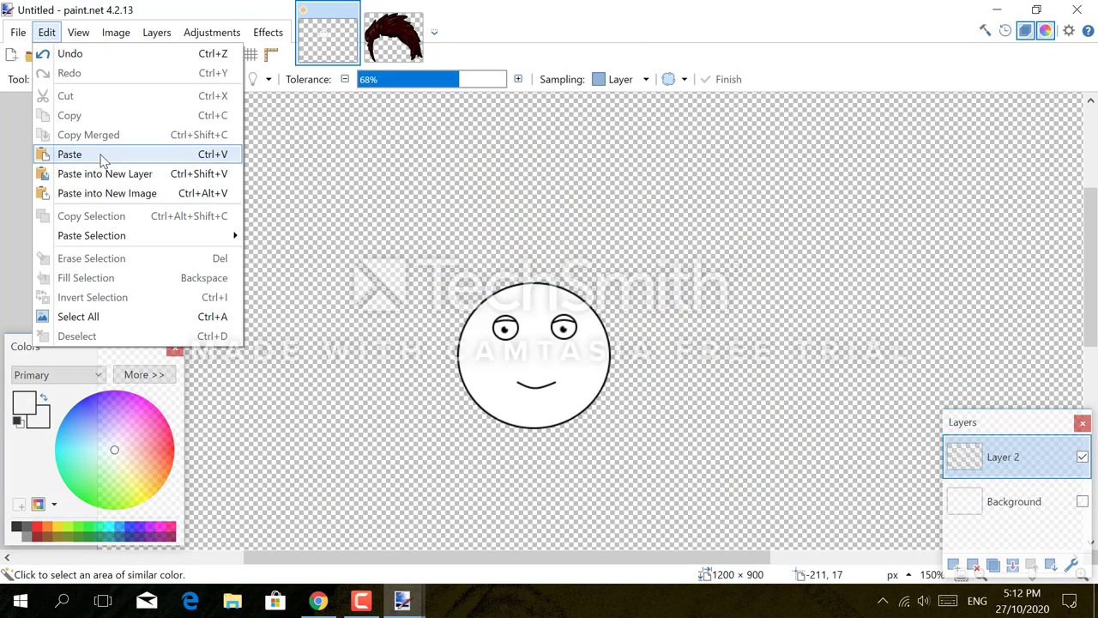
{"action": "left_click", "coordinate": [95, 157]}
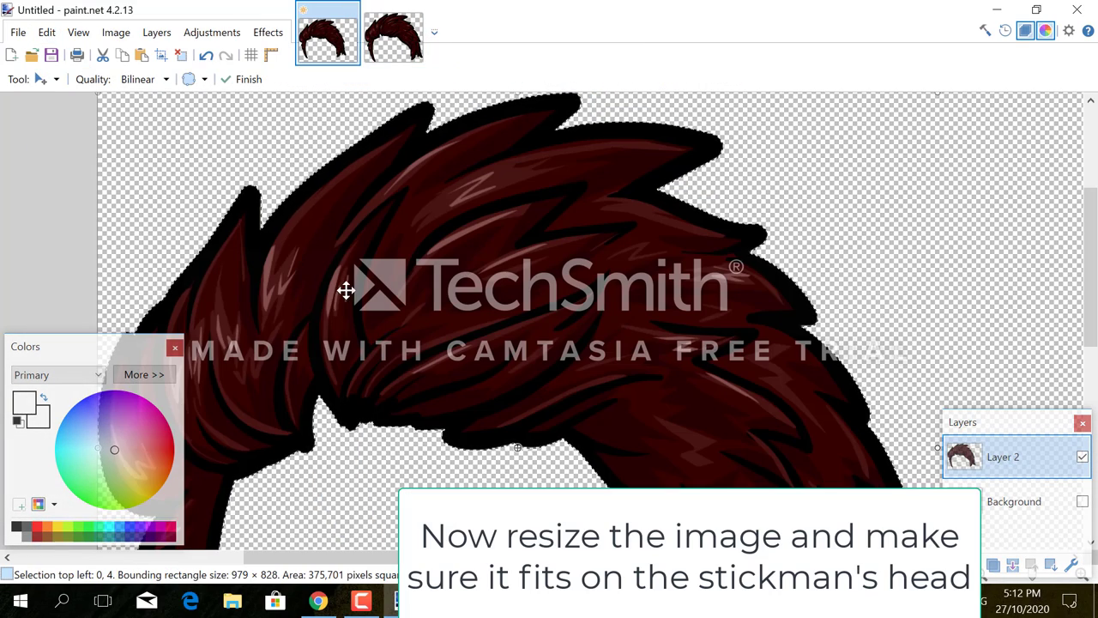
{"action": "mouse_move", "coordinate": [416, 261]}
{"action": "left_mouse_down"}
{"action": "mouse_move", "coordinate": [431, 257]}
{"action": "mouse_move", "coordinate": [430, 268]}
{"action": "left_mouse_up"}
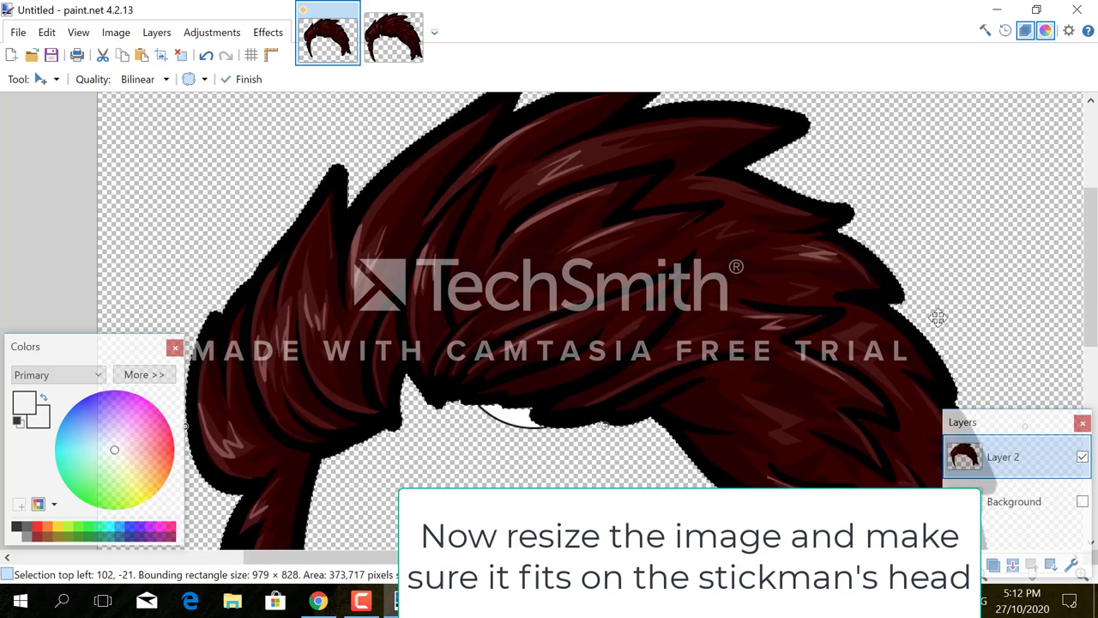
{"action": "left_click", "coordinate": [43, 78]}
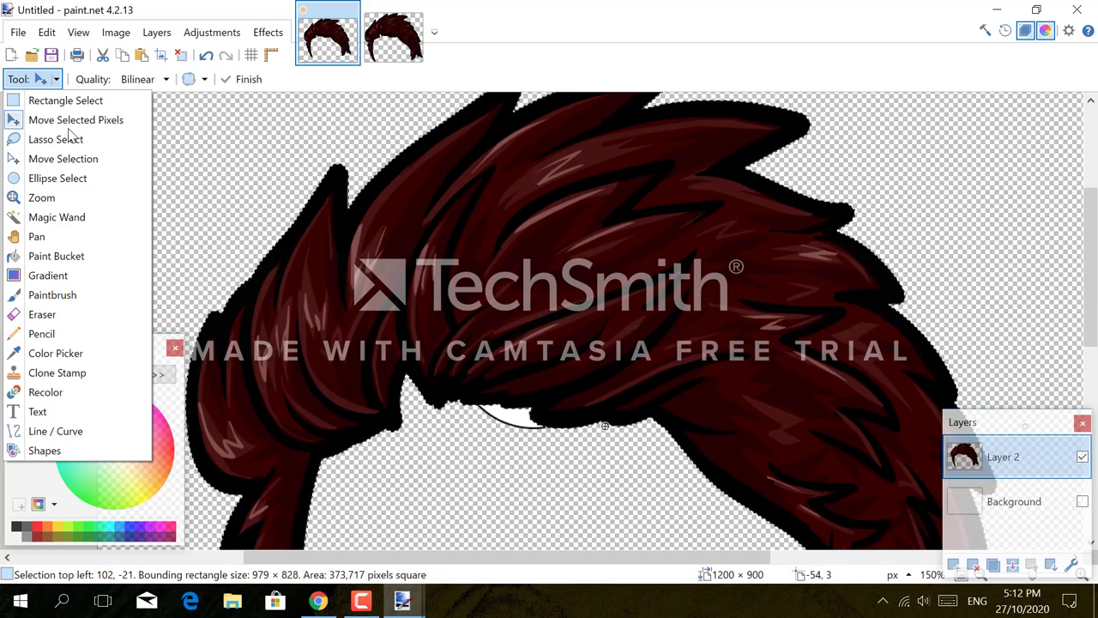
{"action": "left_click", "coordinate": [72, 197]}
{"action": "right_click", "coordinate": [74, 197]}
{"action": "right_click", "coordinate": [74, 198]}
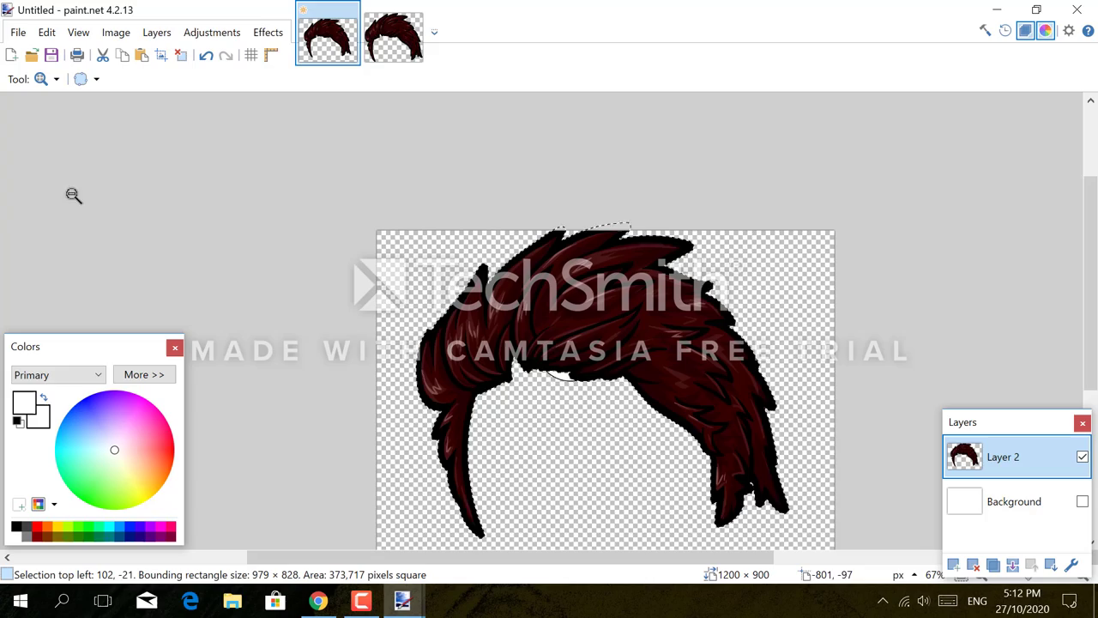
{"action": "left_click", "coordinate": [554, 380]}
{"action": "left_click", "coordinate": [50, 79]}
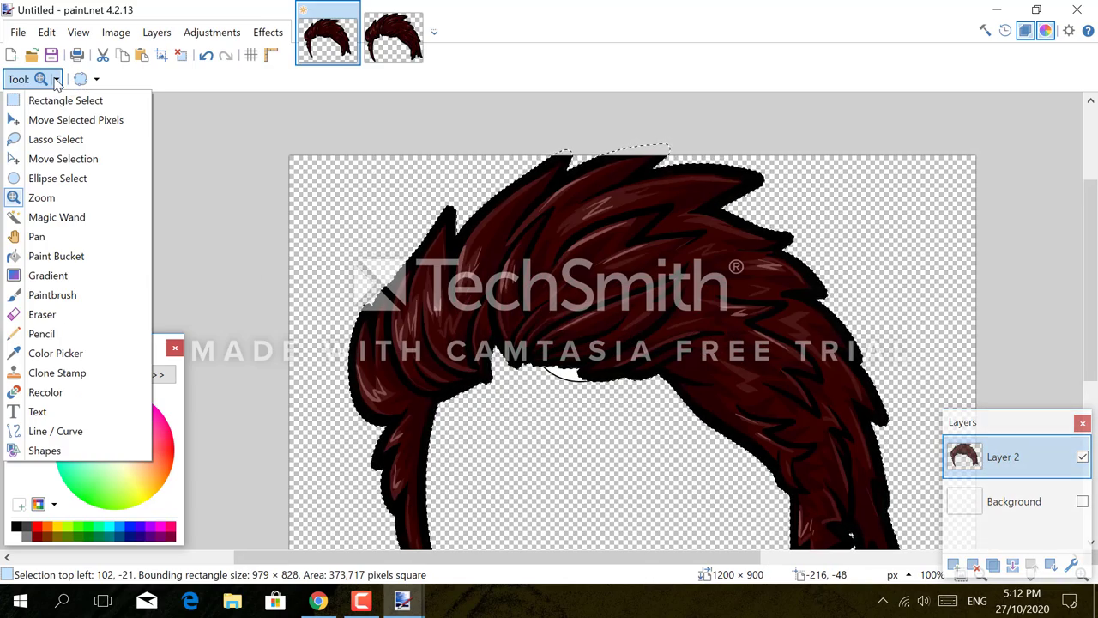
{"action": "left_click", "coordinate": [67, 119]}
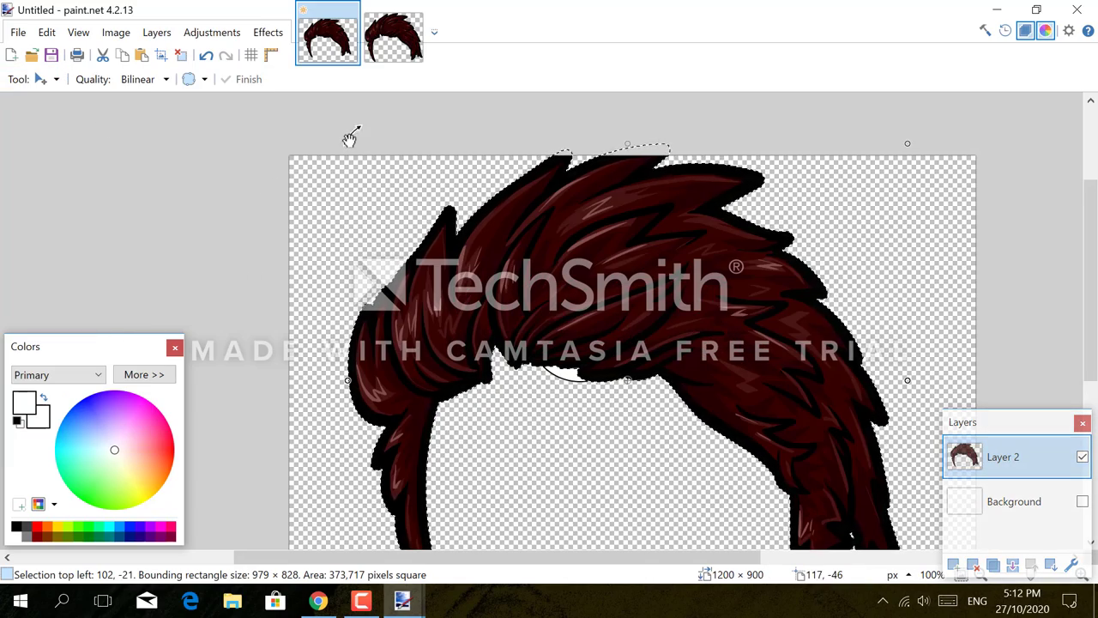
{"action": "left_click_drag", "start_coordinate": [348, 145], "coordinate": [583, 349]}
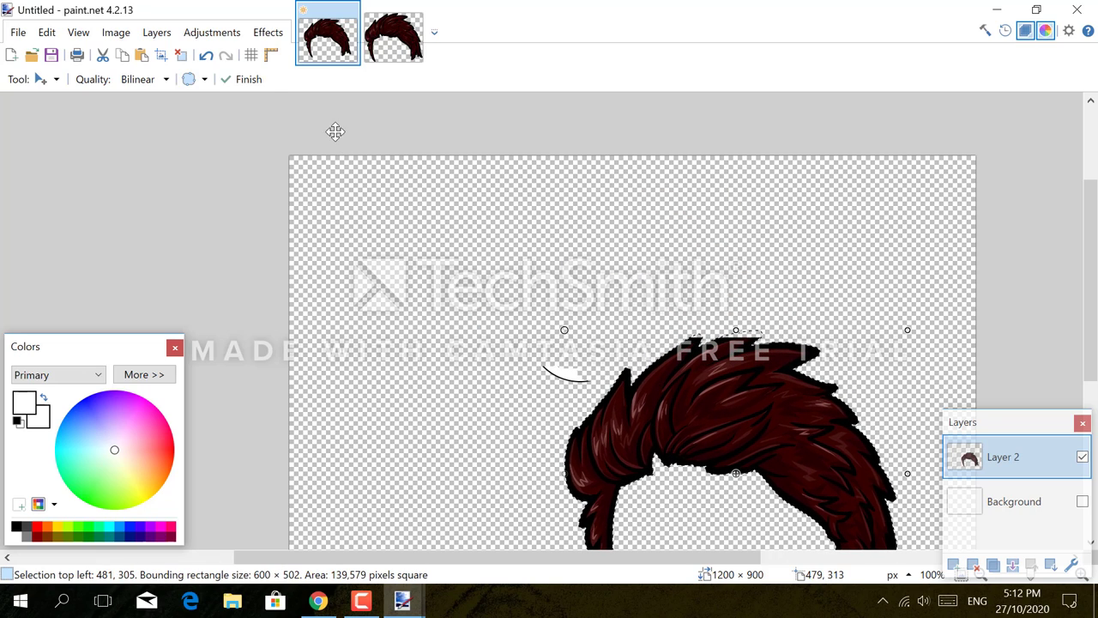
{"action": "left_click", "coordinate": [207, 56]}
{"action": "left_click", "coordinate": [207, 56]}
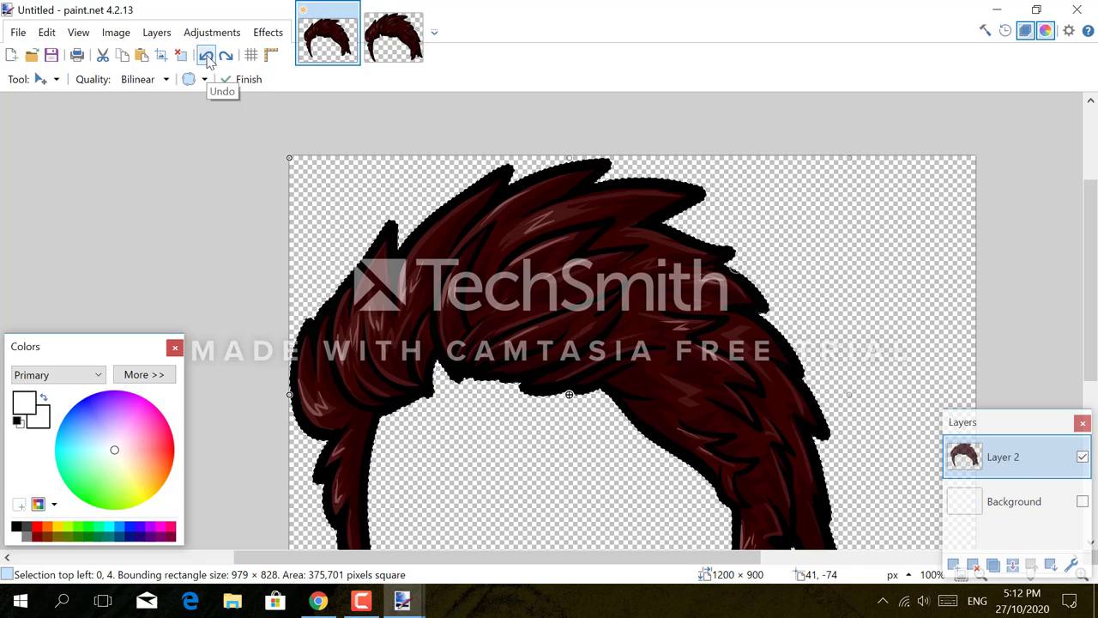
Move the pasted hair onto the stickman's head and scale it down to about 249 × 265 pixels
{"action": "left_click", "coordinate": [246, 79]}
{"action": "left_click_drag", "start_coordinate": [517, 326], "coordinate": [609, 248]}
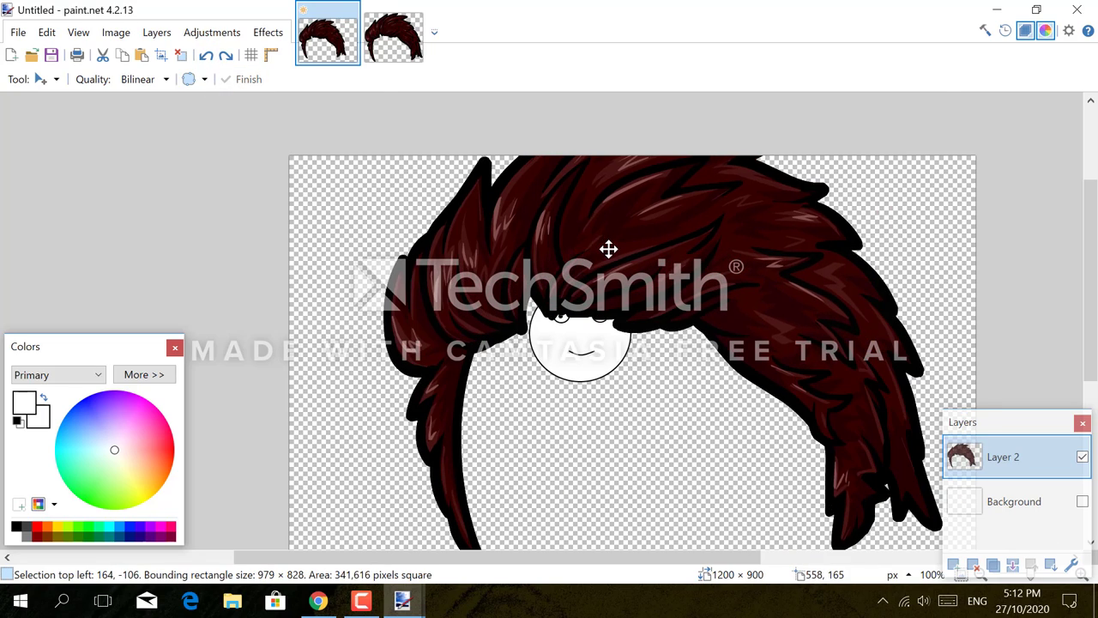
{"action": "left_click_drag", "start_coordinate": [489, 250], "coordinate": [422, 280]}
{"action": "left_click_drag", "start_coordinate": [305, 125], "coordinate": [570, 343]}
{"action": "left_click_drag", "start_coordinate": [778, 426], "coordinate": [639, 292]}
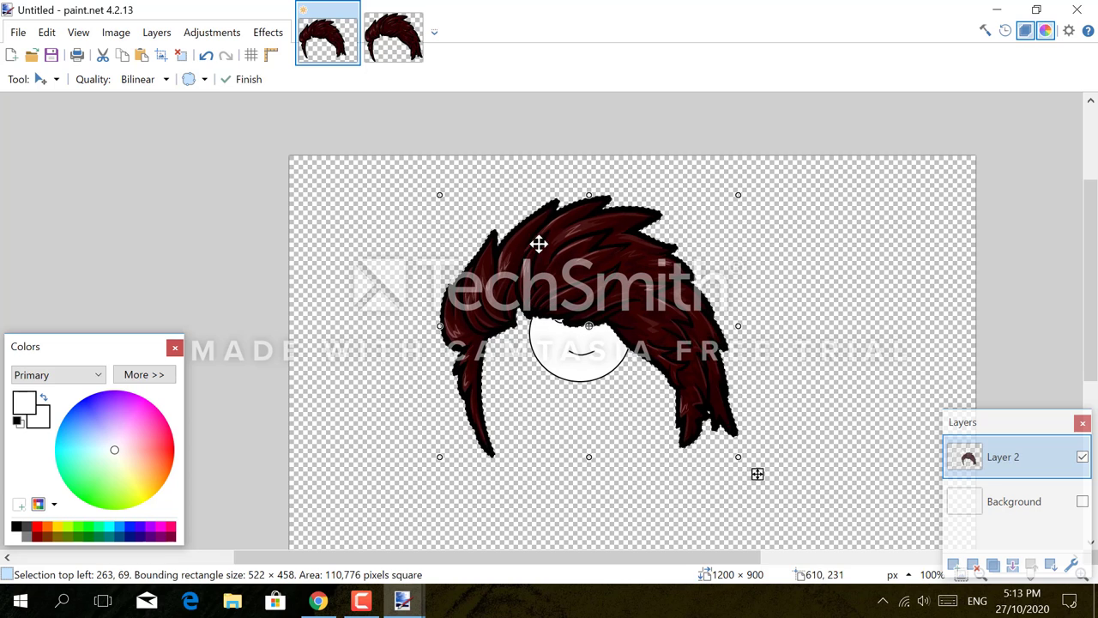
{"action": "left_click_drag", "start_coordinate": [437, 196], "coordinate": [570, 303]}
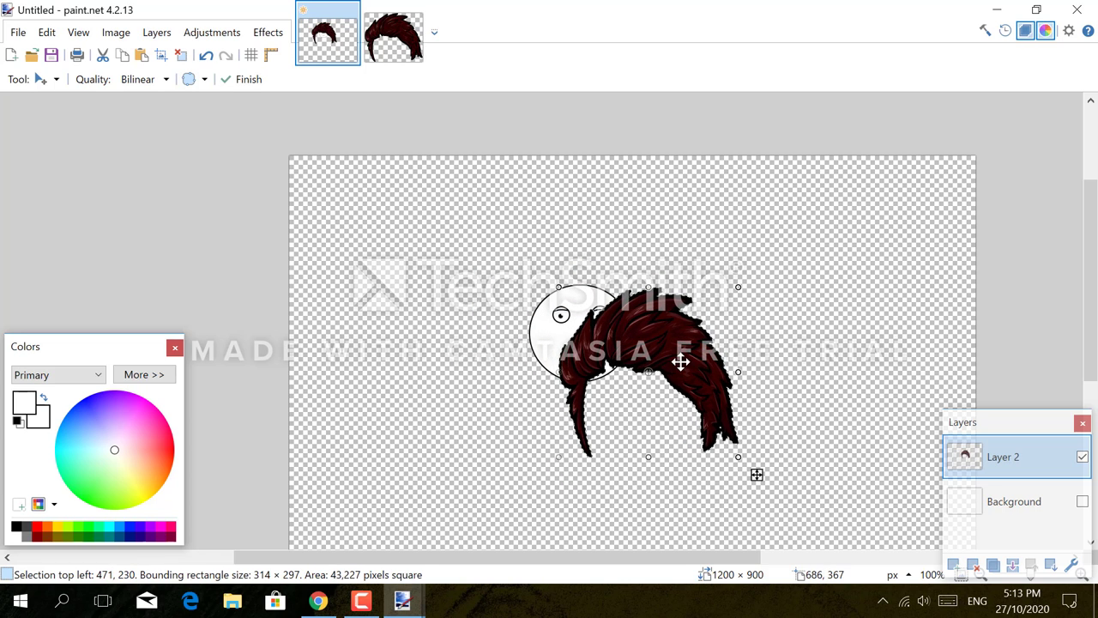
{"action": "left_click_drag", "start_coordinate": [681, 360], "coordinate": [612, 292]}
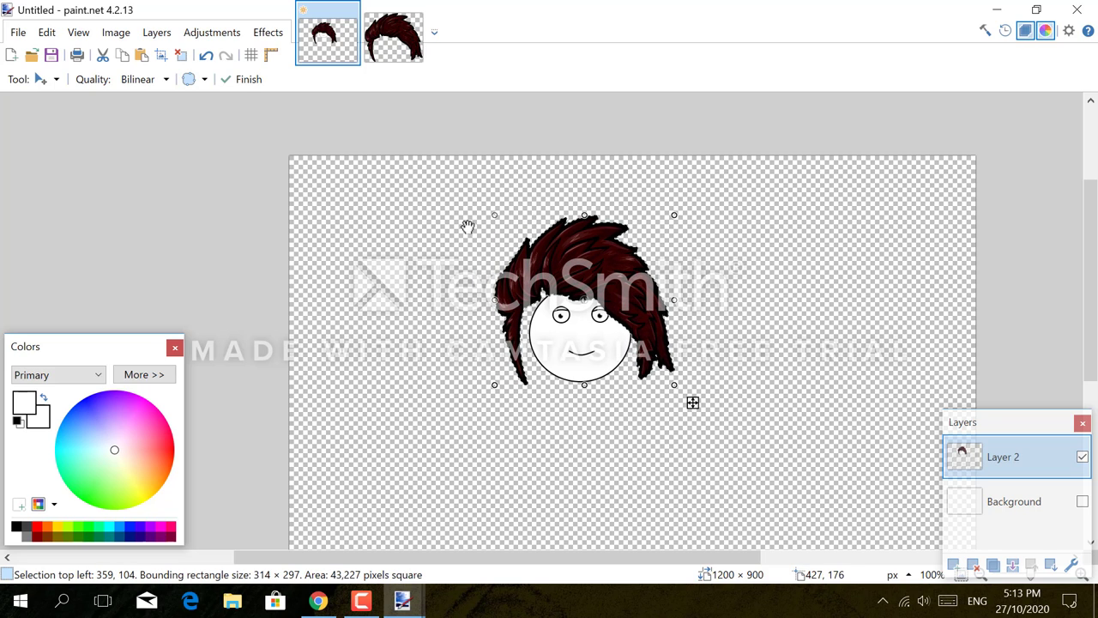
{"action": "left_click_drag", "start_coordinate": [488, 220], "coordinate": [509, 226]}
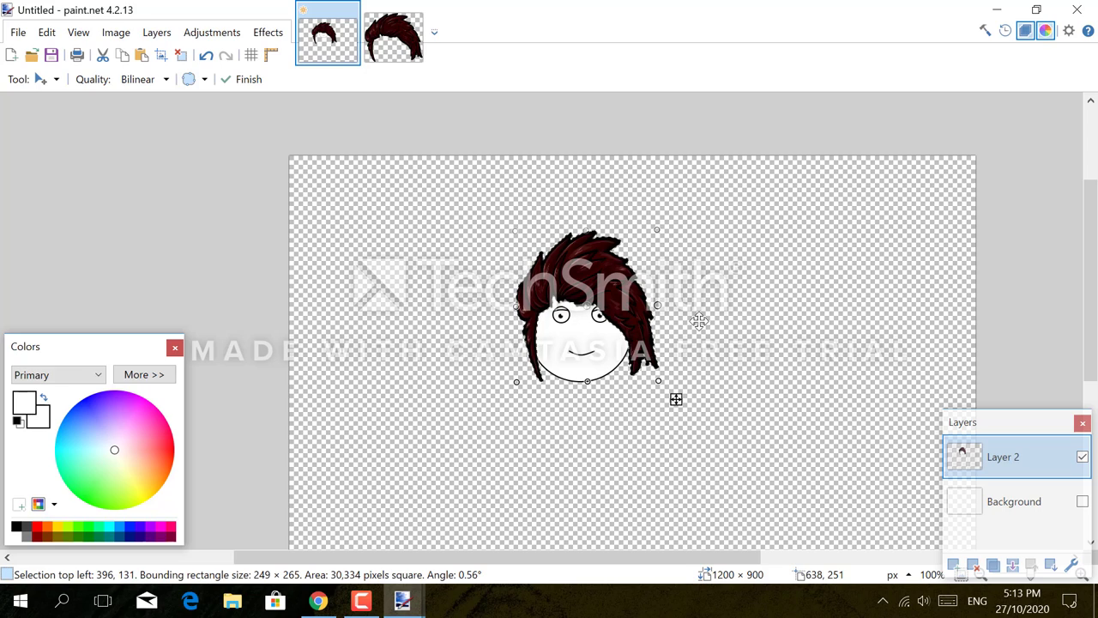
Fine-tune the hair's fit on the head by scaling it to about 244 × 258 pixels with Move Selected Pixels
{"action": "left_click", "coordinate": [52, 78]}
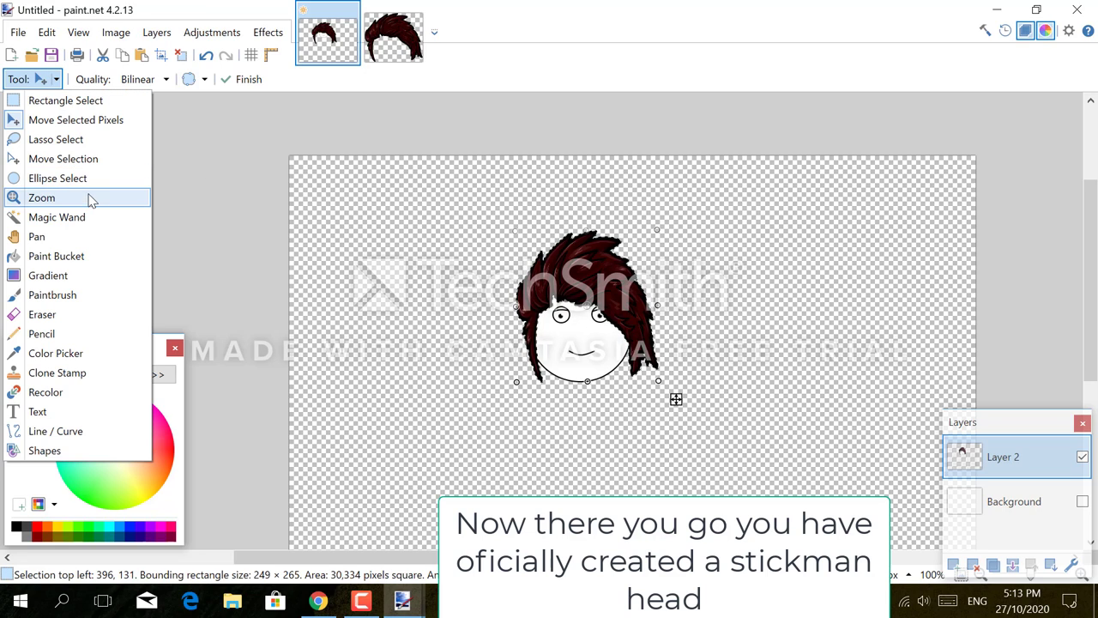
{"action": "left_click", "coordinate": [92, 199]}
{"action": "left_click", "coordinate": [412, 228]}
{"action": "left_click", "coordinate": [412, 229]}
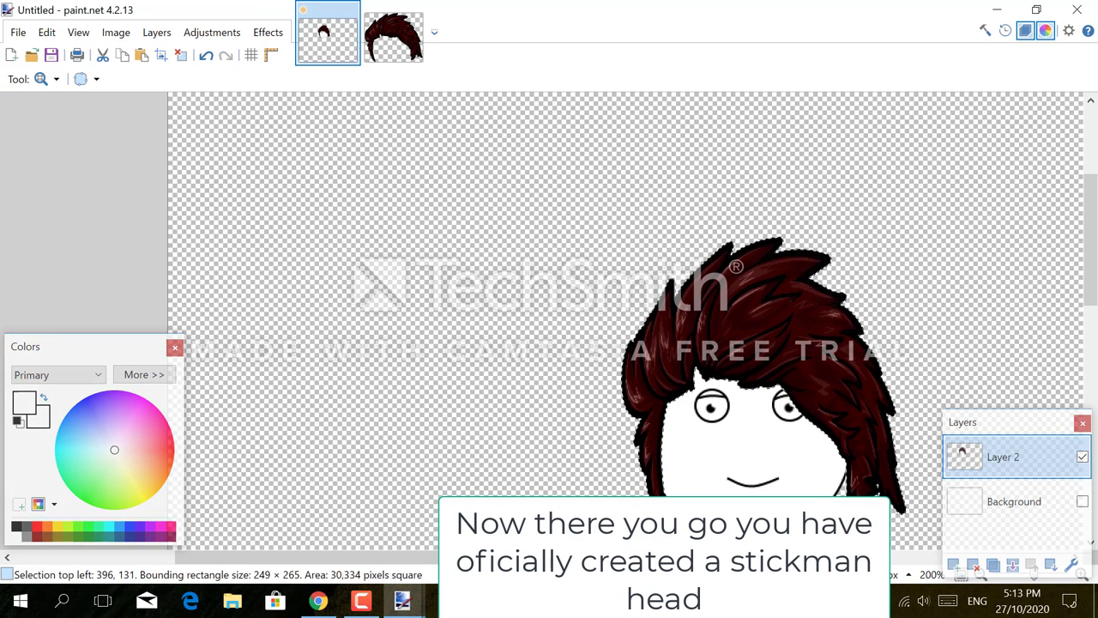
{"action": "left_click_drag", "start_coordinate": [534, 559], "coordinate": [581, 578]}
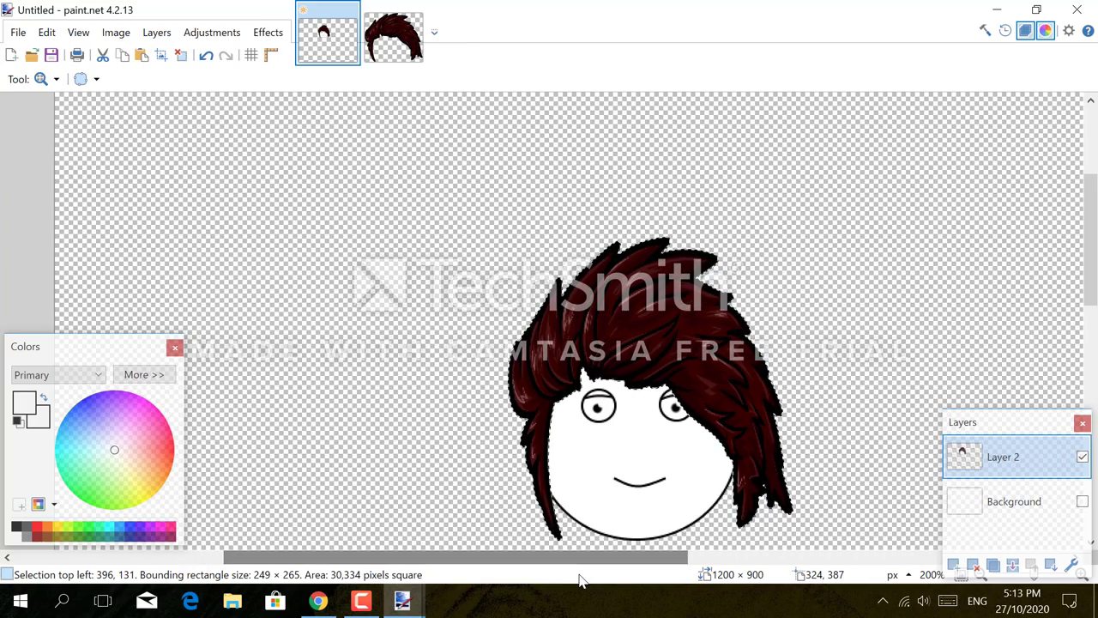
{"action": "left_click", "coordinate": [47, 79]}
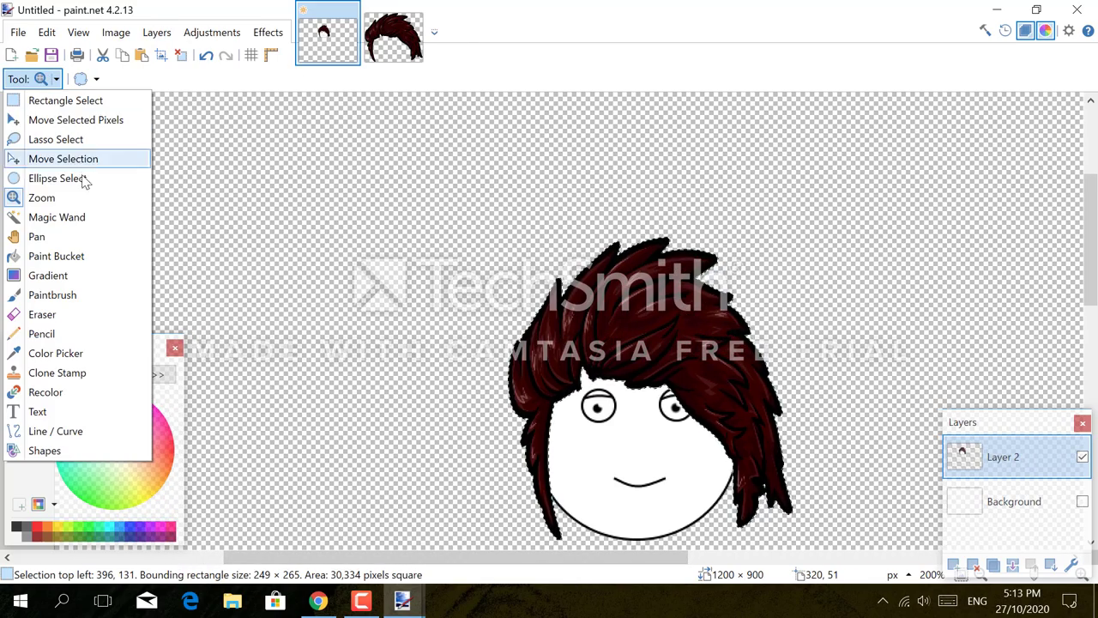
{"action": "left_click", "coordinate": [68, 159]}
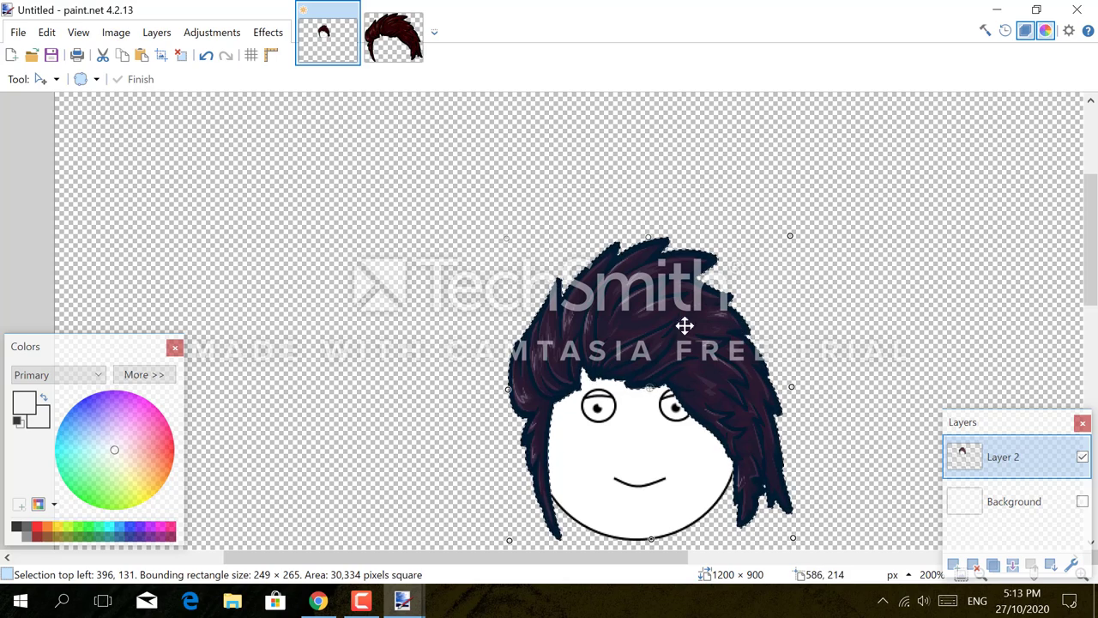
{"action": "left_click", "coordinate": [41, 79]}
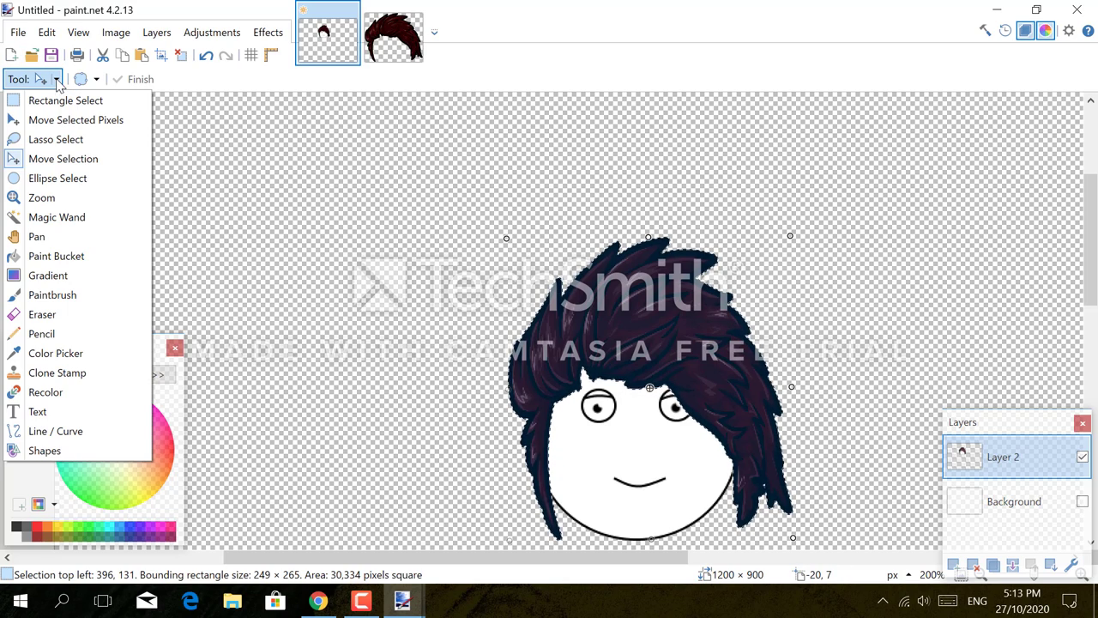
{"action": "left_click", "coordinate": [77, 121]}
{"action": "left_click_drag", "start_coordinate": [581, 321], "coordinate": [594, 307]}
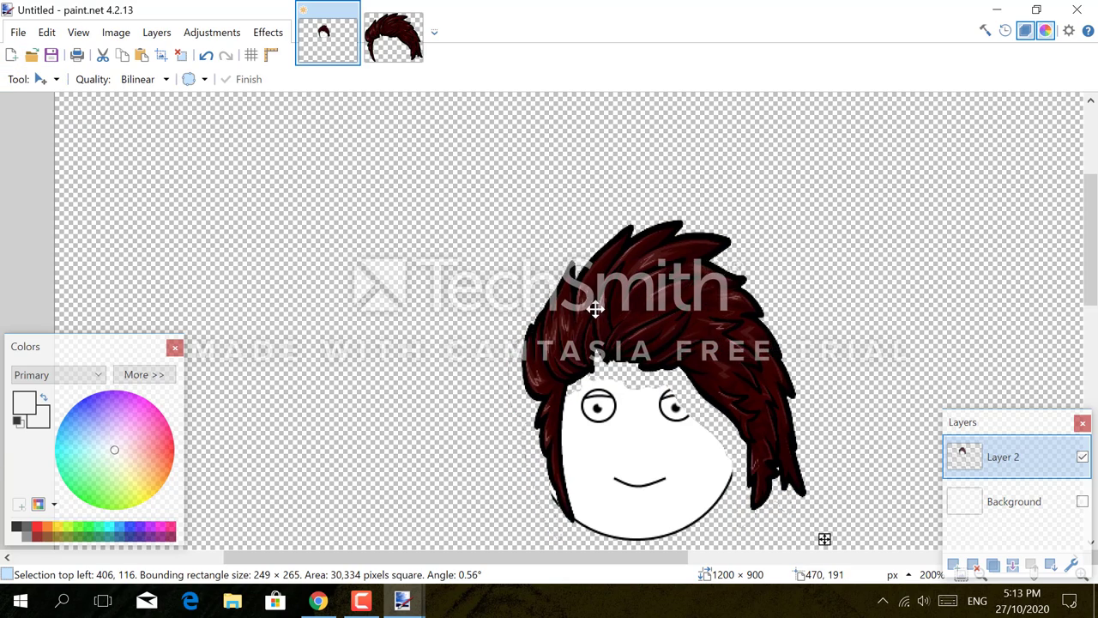
{"action": "left_click", "coordinate": [206, 55]}
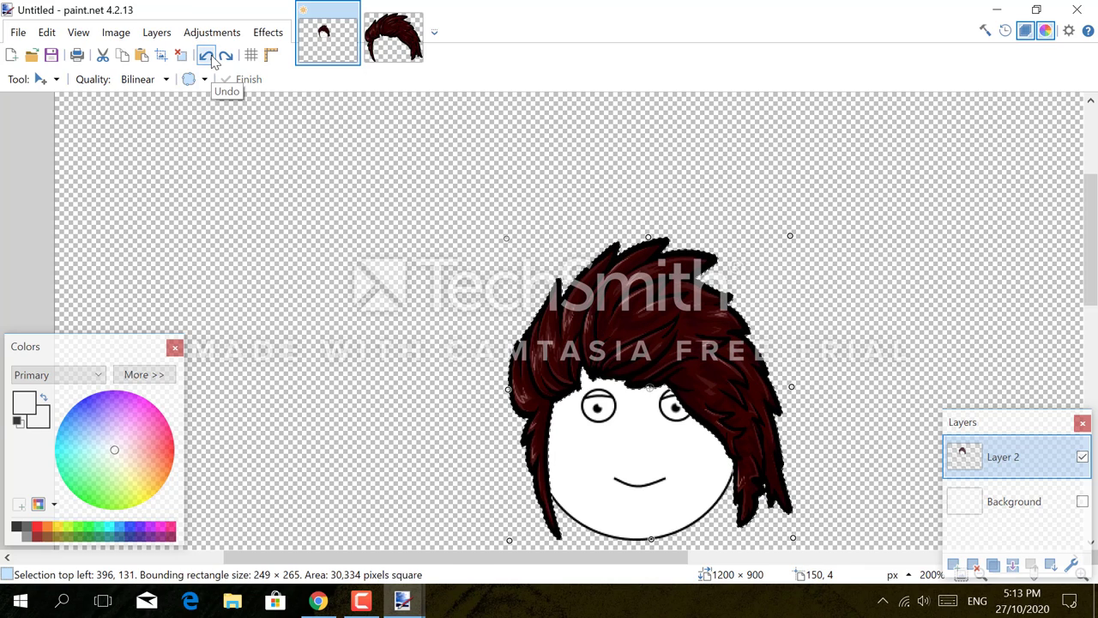
{"action": "mouse_move", "coordinate": [506, 238]}
{"action": "left_mouse_down"}
{"action": "mouse_move", "coordinate": [525, 244]}
{"action": "mouse_move", "coordinate": [509, 246]}
{"action": "left_mouse_up"}
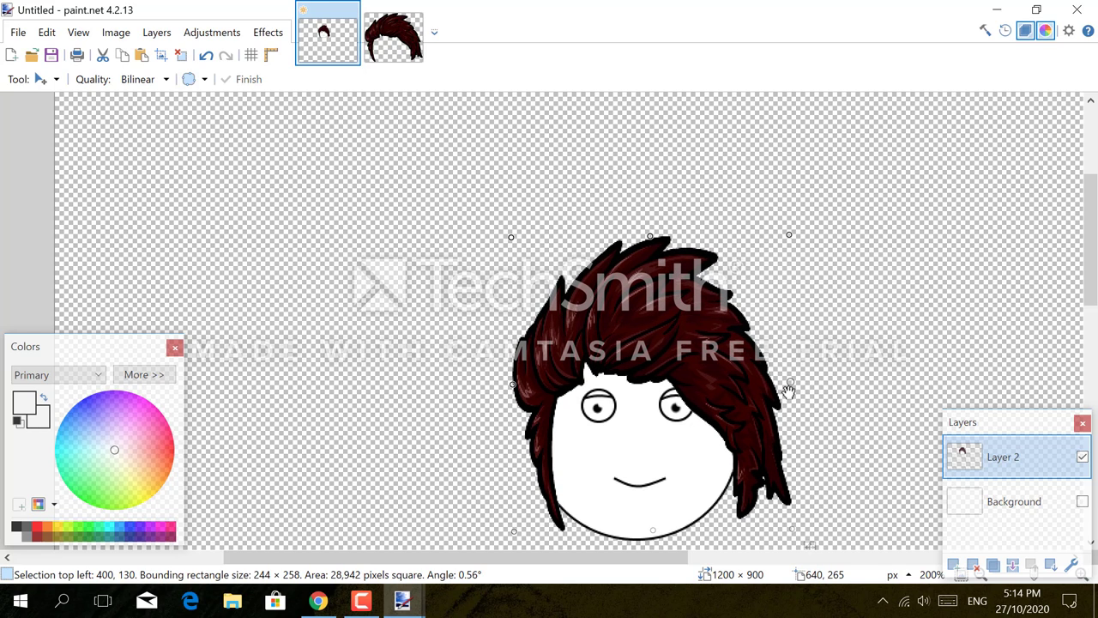
Save the finished stickman image in the Downloads folder as "stickman head" in the paint.net (*.pdn) format
{"action": "left_click", "coordinate": [789, 385]}
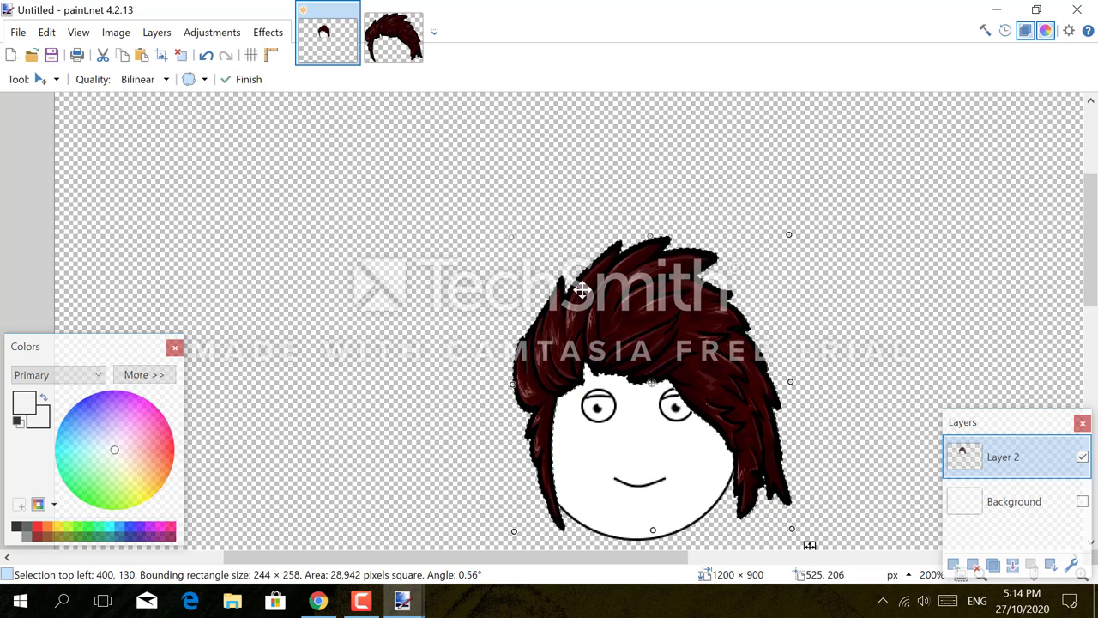
{"action": "left_click", "coordinate": [53, 82]}
{"action": "left_click", "coordinate": [93, 206]}
{"action": "right_click", "coordinate": [316, 223]}
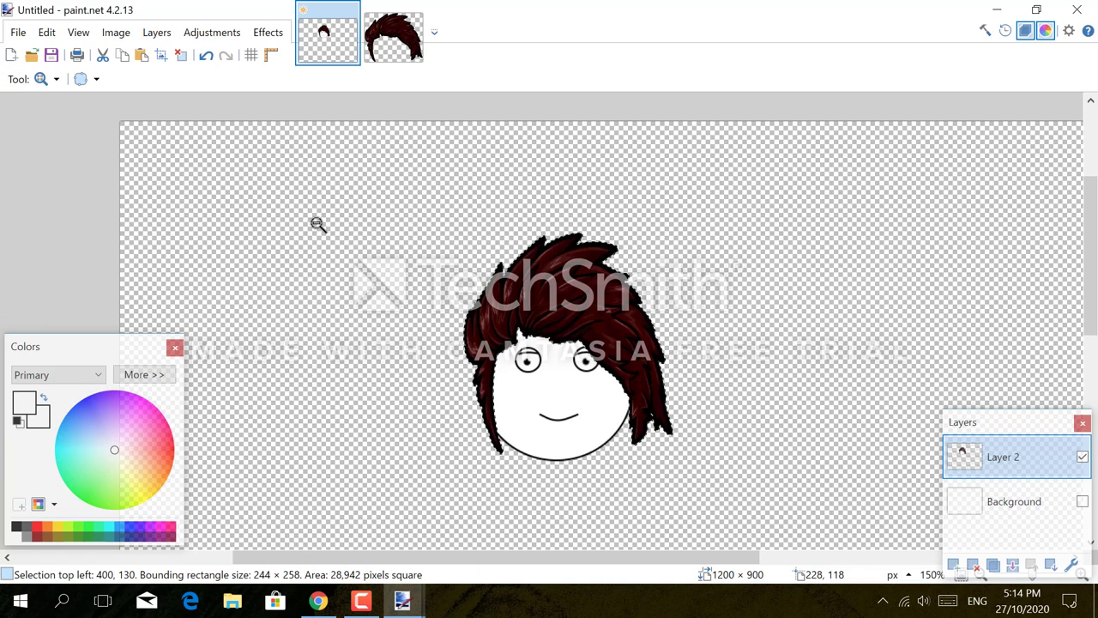
{"action": "left_click_drag", "start_coordinate": [461, 558], "coordinate": [471, 558]}
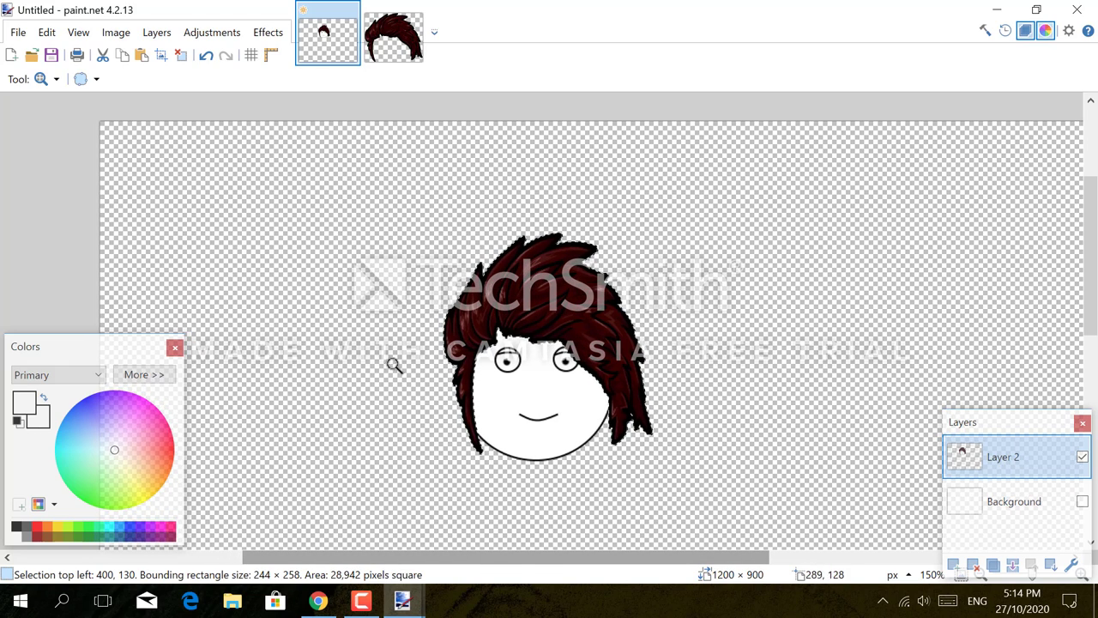
{"action": "left_click", "coordinate": [18, 35]}
{"action": "left_click", "coordinate": [54, 154]}
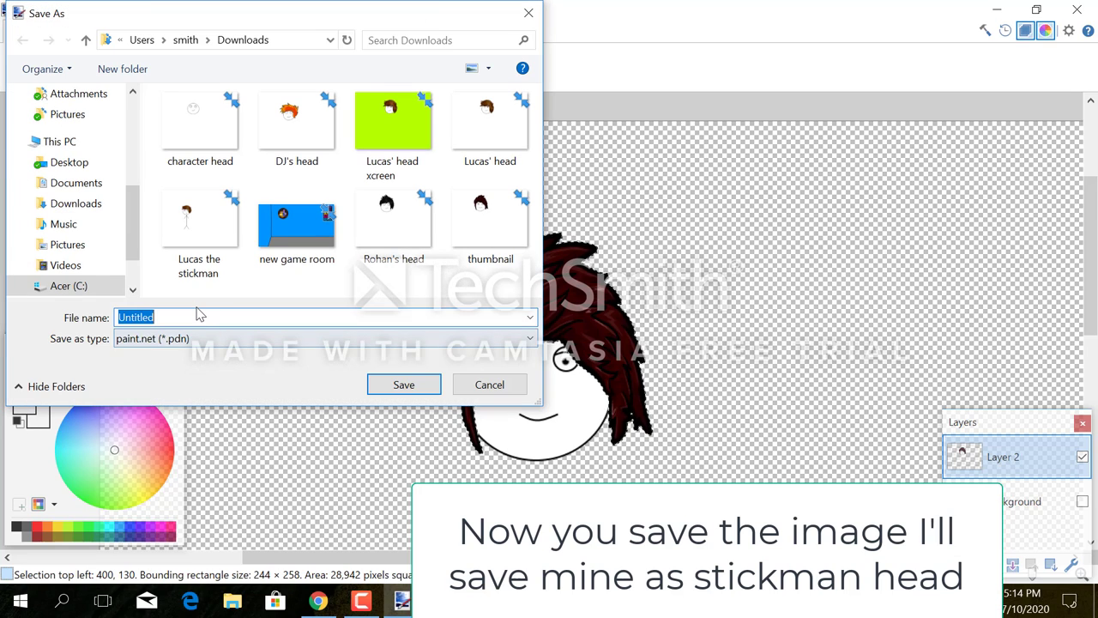
{"action": "type", "text": "\\"}
{"action": "key", "text": "BackSpace"}
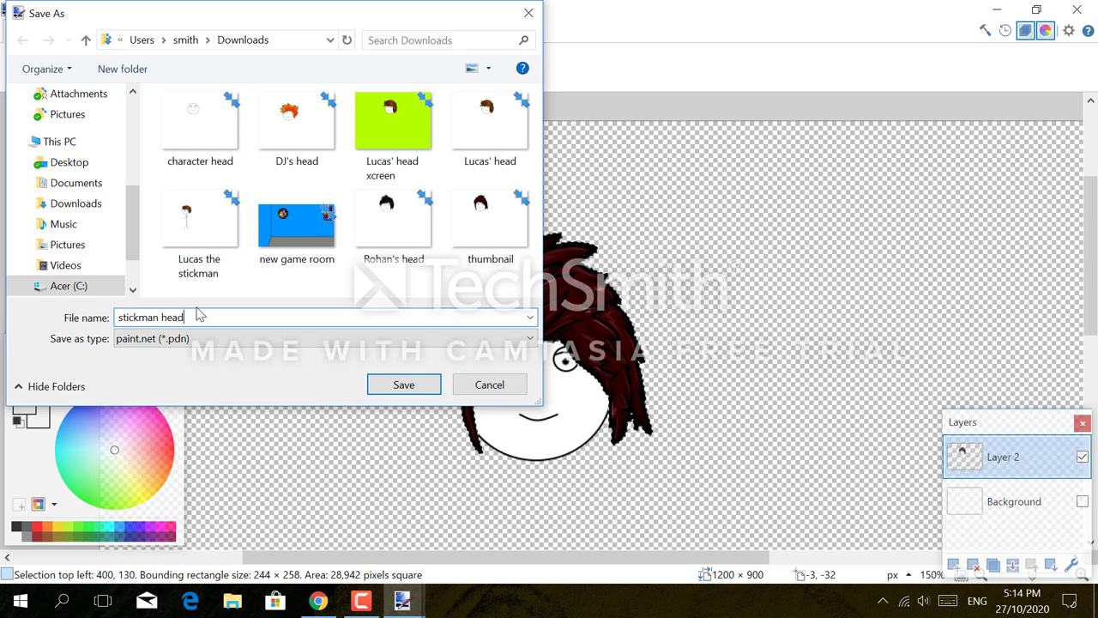
{"action": "key", "text": "Return"}
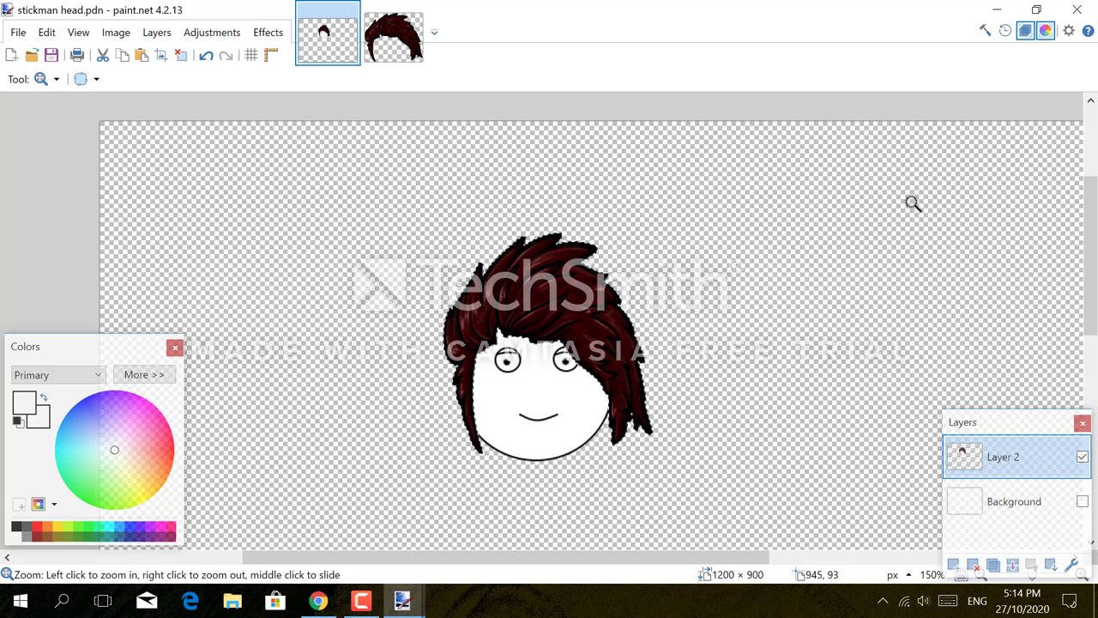
Close paint.net, including the stickman head and hair images
{"action": "left_click", "coordinate": [1079, 8]}
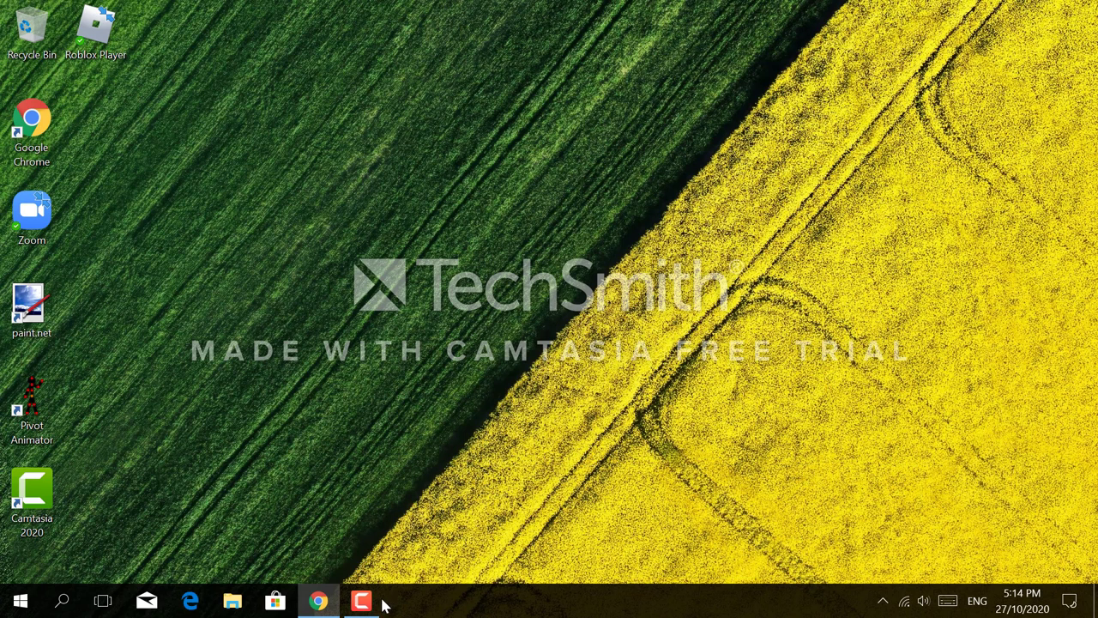
{"action": "left_click", "coordinate": [374, 599]}
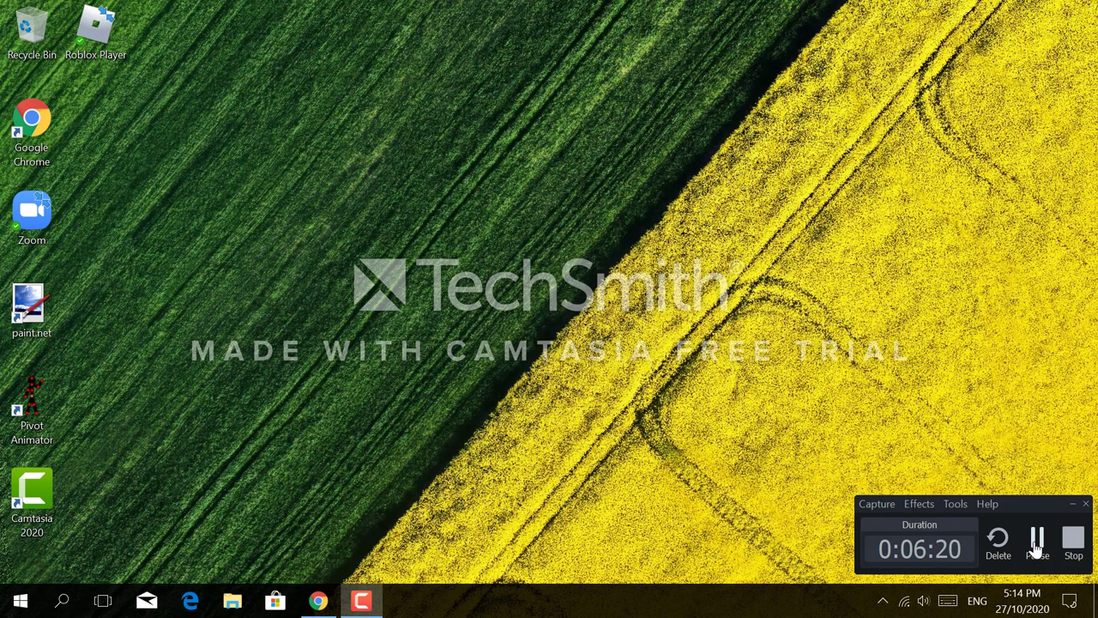